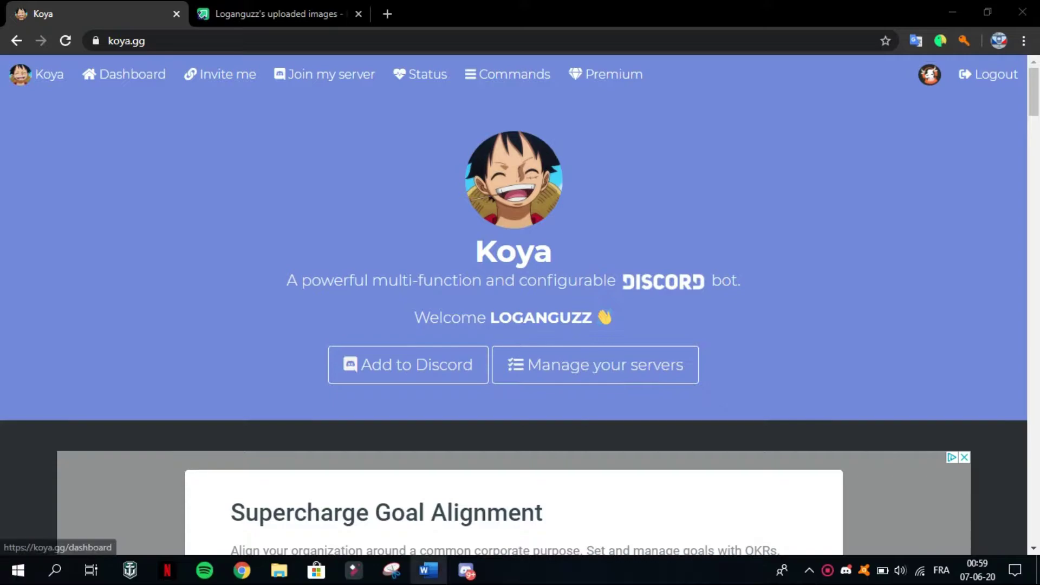
- Switch to Discord, view the Koya bot's profile in the serveur test member list, and return to the Koya website
{"action": "mouse_move", "coordinate": [466, 570]}
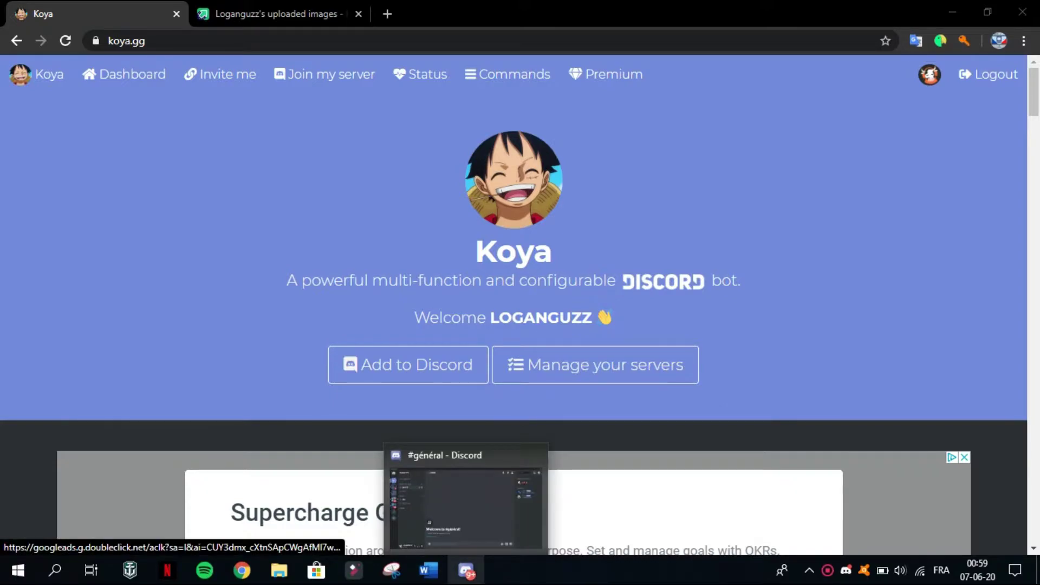
{"action": "left_click", "coordinate": [466, 570]}
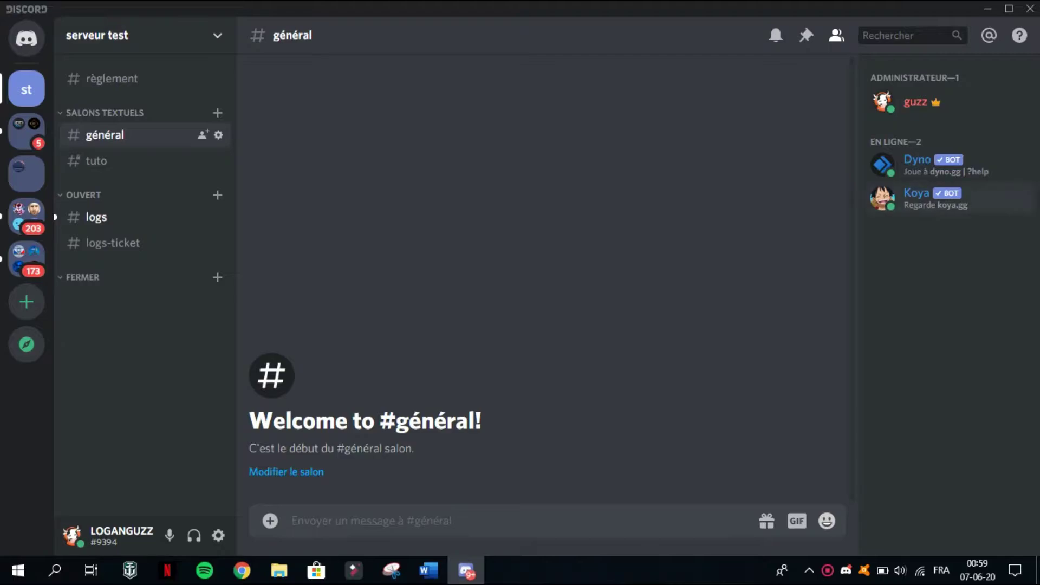
{"action": "left_click", "coordinate": [916, 199]}
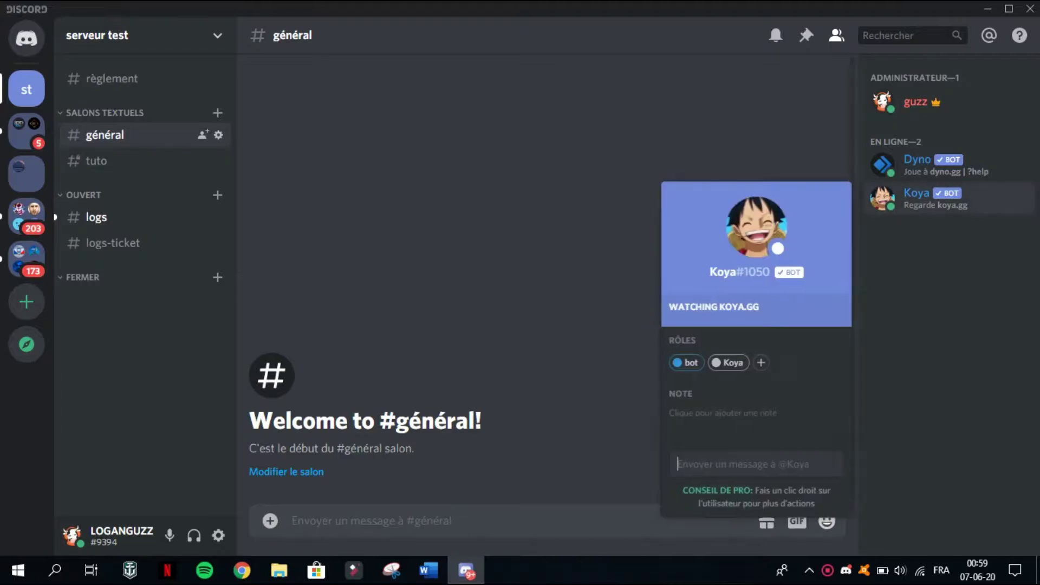
{"action": "key", "text": "Escape"}
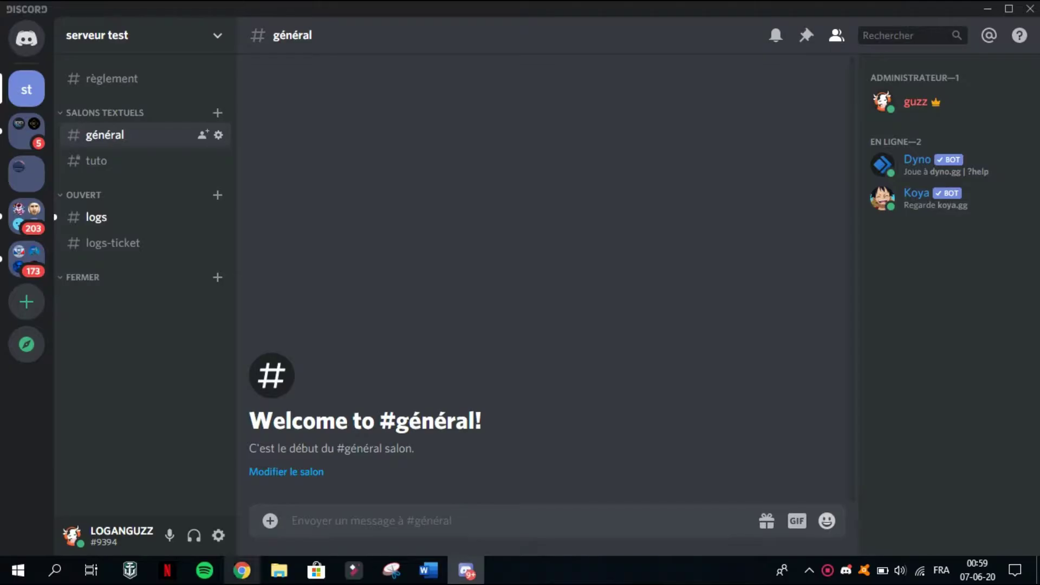
{"action": "key", "text": "alt+Tab"}
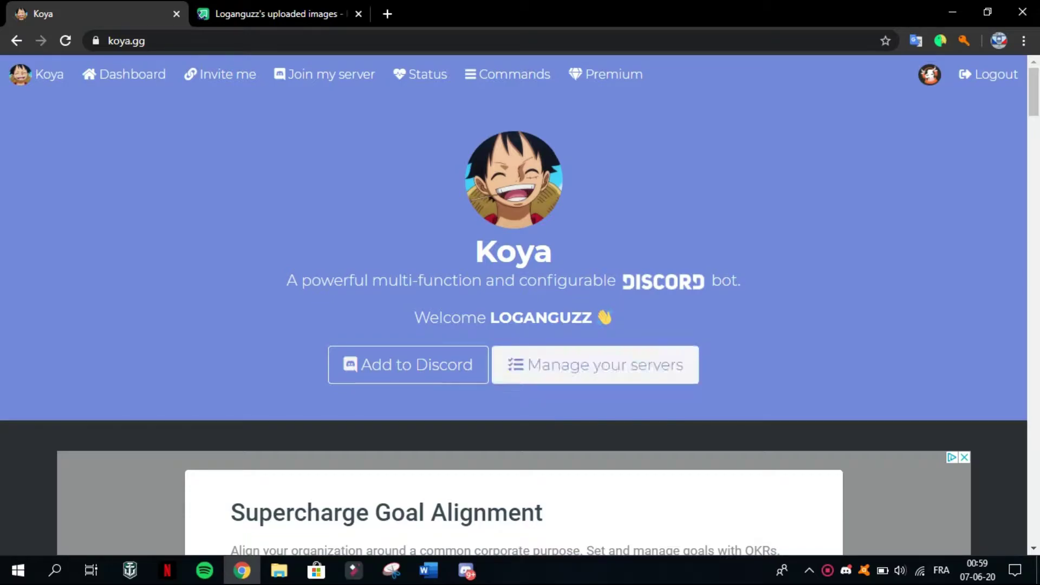
- Open the Koya server management dashboard and choose serveur test as the server to configure
{"action": "left_click", "coordinate": [594, 364]}
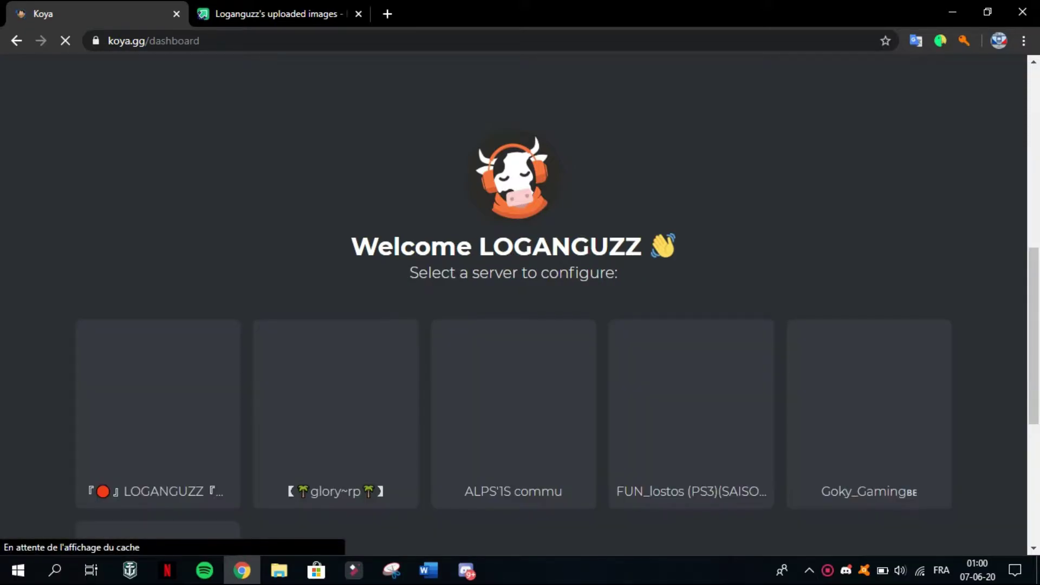
{"action": "scroll", "coordinate": [513, 303], "scroll_direction": "down", "scroll_amount": 1}
{"action": "scroll", "coordinate": [335, 325], "scroll_direction": "down", "scroll_amount": 4}
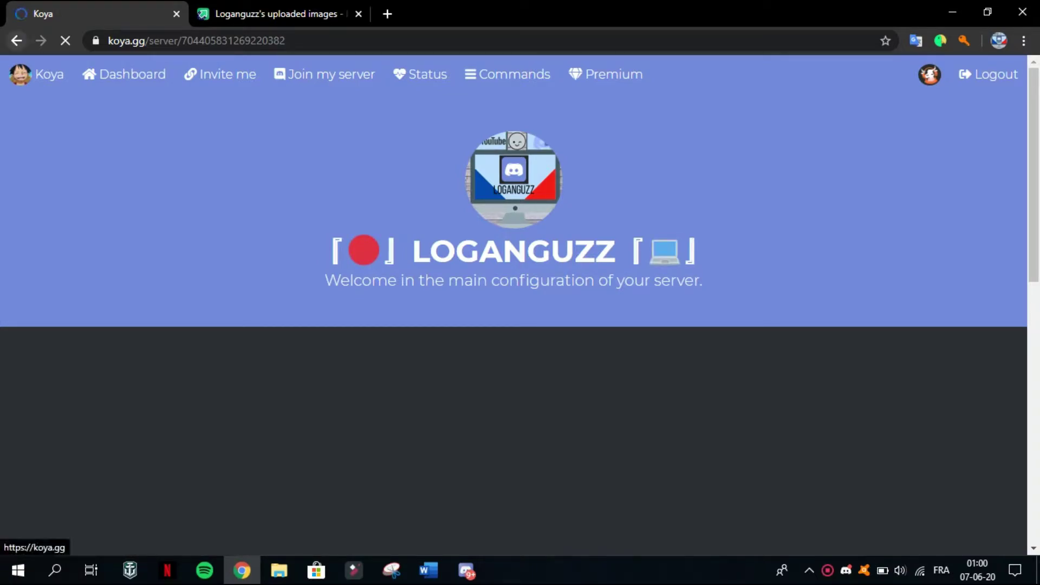
{"action": "left_click", "coordinate": [17, 40]}
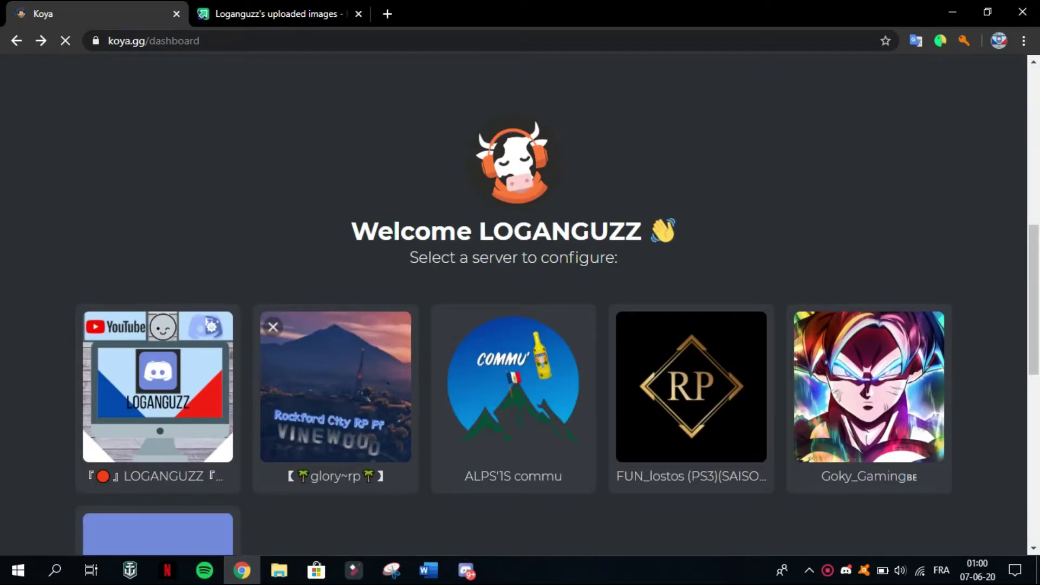
{"action": "scroll", "coordinate": [157, 287], "scroll_direction": "down", "scroll_amount": 5}
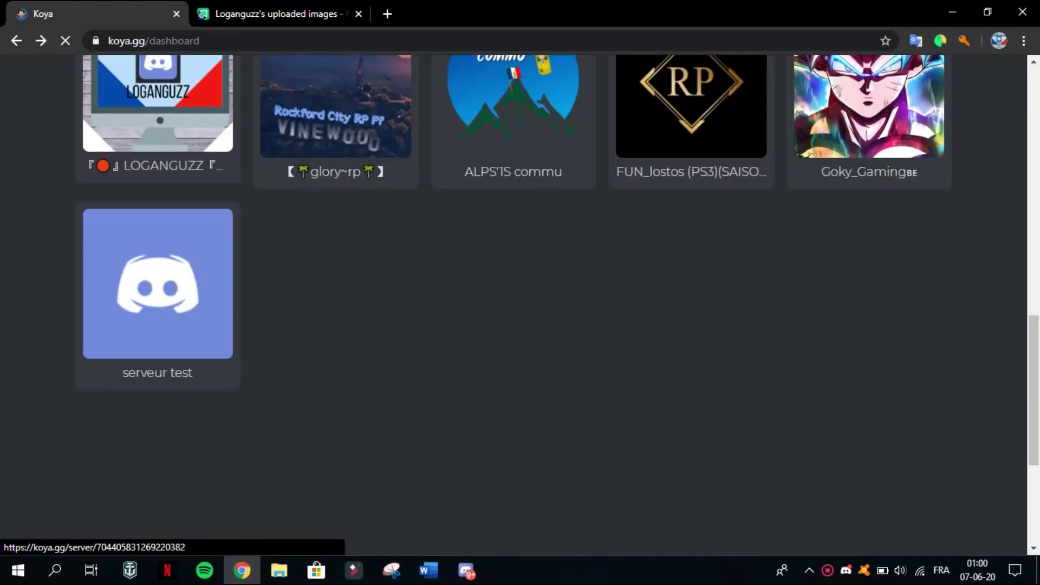
{"action": "left_click", "coordinate": [158, 283]}
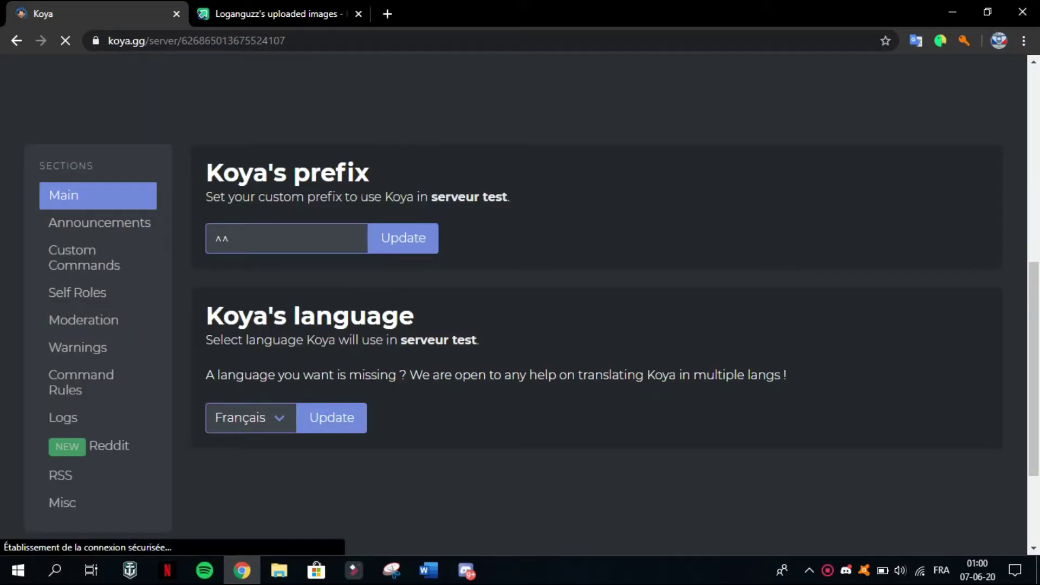
- Review Koya's prefix setting, then select Français as Koya's language for serveur test and save the language
{"action": "left_click_drag", "start_coordinate": [222, 172], "coordinate": [509, 198]}
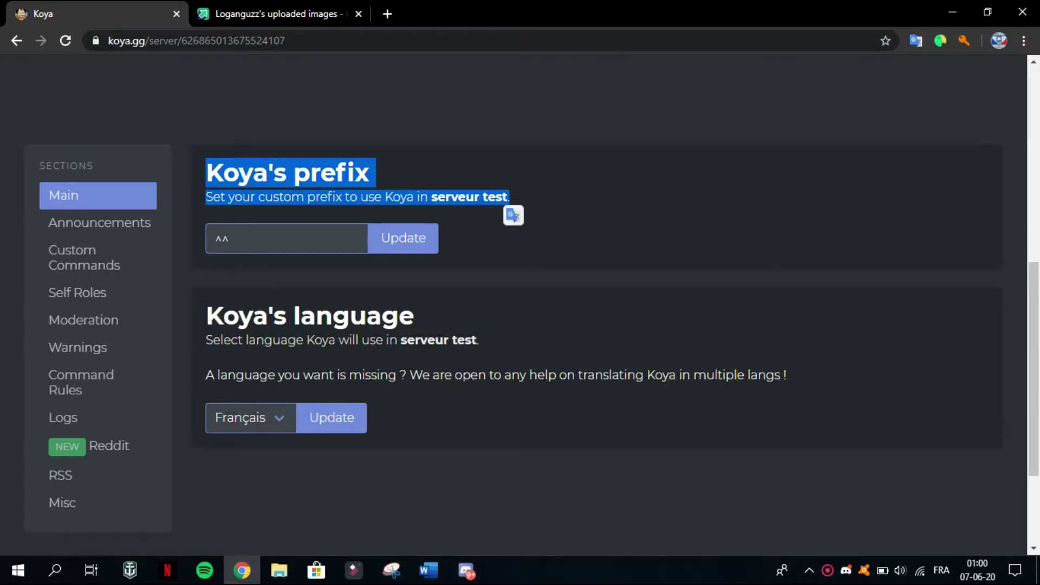
{"action": "scroll", "coordinate": [520, 303], "scroll_direction": "up", "scroll_amount": 4}
{"action": "scroll", "coordinate": [520, 304], "scroll_direction": "down", "scroll_amount": 5}
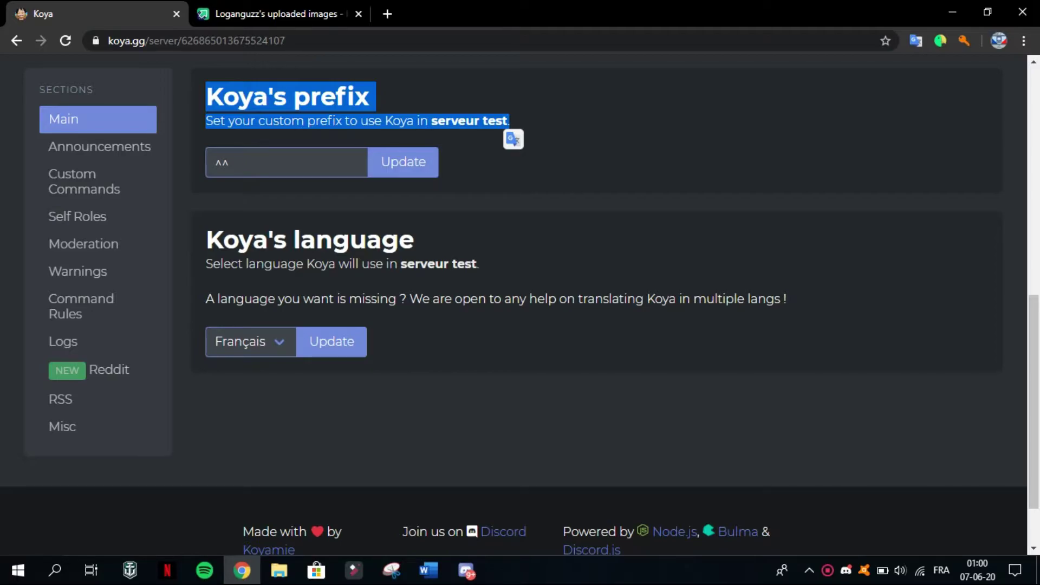
{"action": "left_click", "coordinate": [228, 162]}
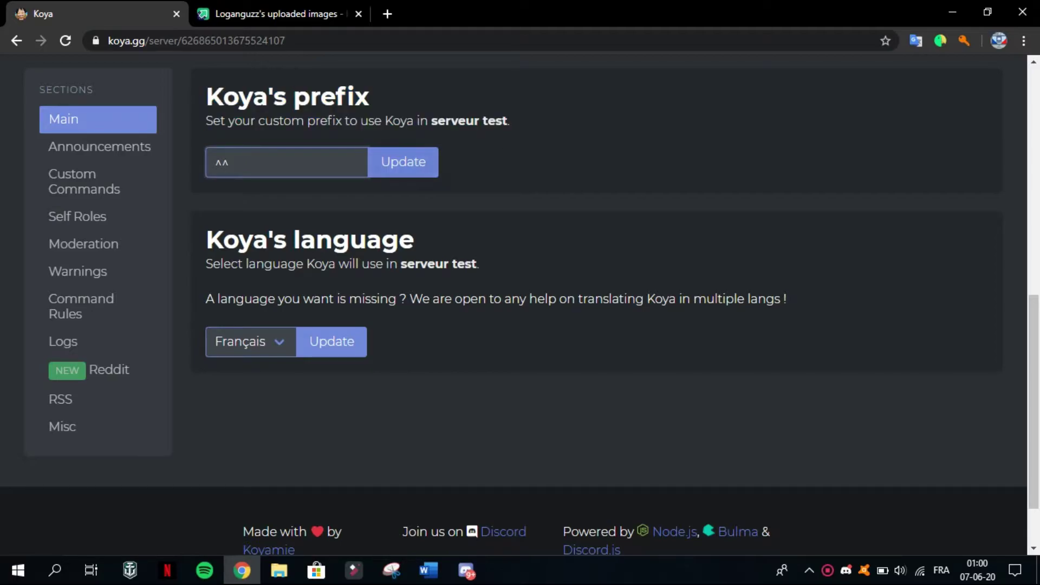
{"action": "scroll", "coordinate": [520, 303], "scroll_direction": "down", "scroll_amount": 2}
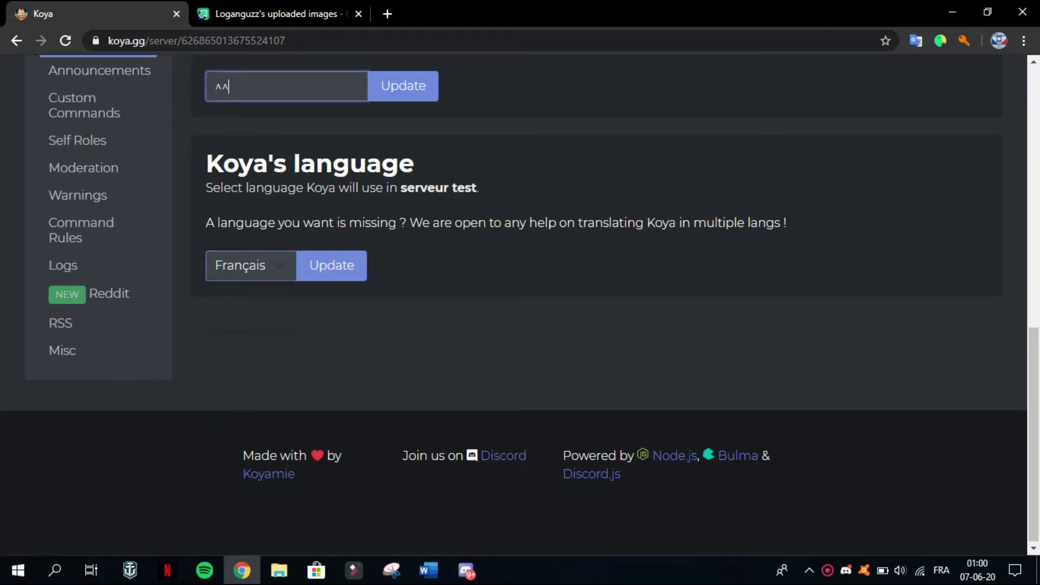
{"action": "left_click", "coordinate": [251, 266]}
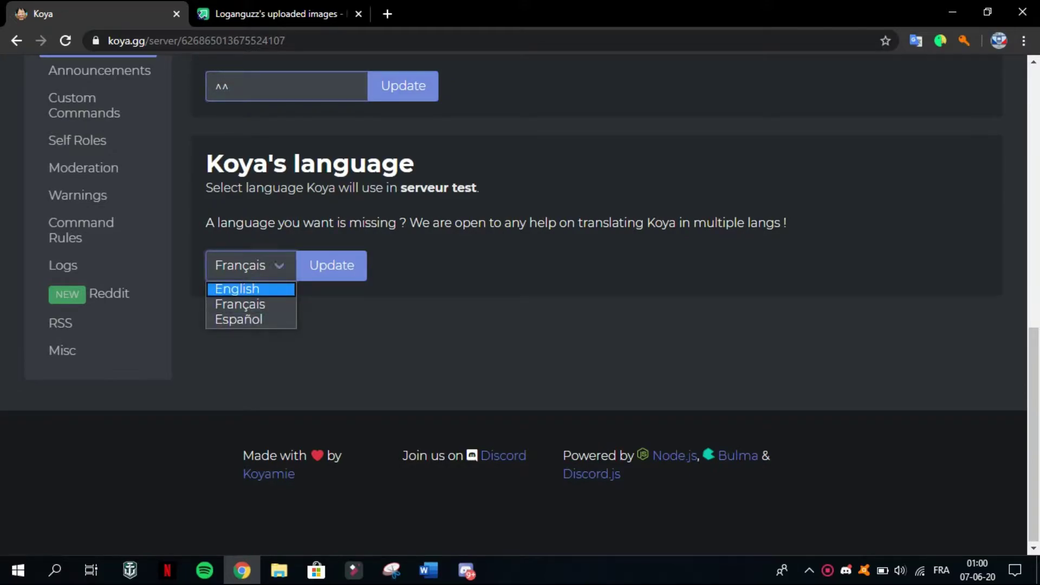
{"action": "key", "text": "Down"}
{"action": "key", "text": "Return"}
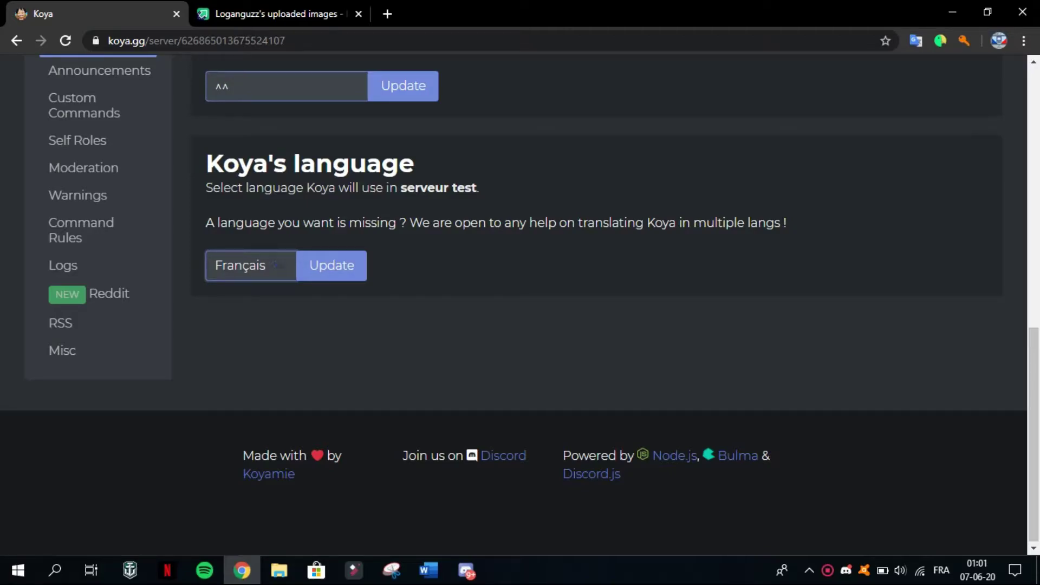
{"action": "key", "text": "Tab"}
{"action": "key", "text": "Return"}
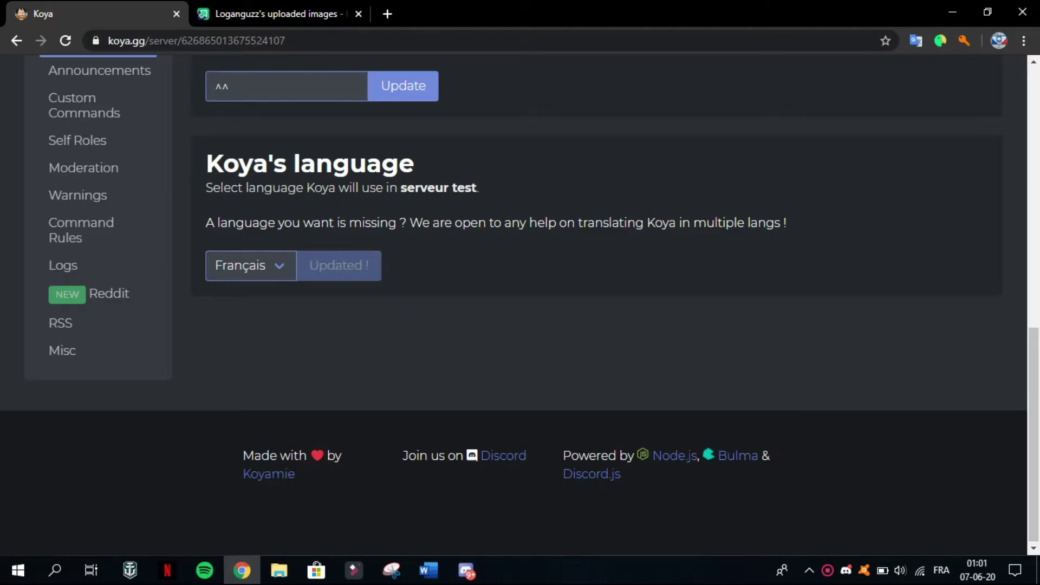
- Open the Announcements configuration section for serveur test
{"action": "scroll", "coordinate": [520, 298], "scroll_direction": "up", "scroll_amount": 2}
{"action": "scroll", "coordinate": [99, 298], "scroll_direction": "up", "scroll_amount": 3}
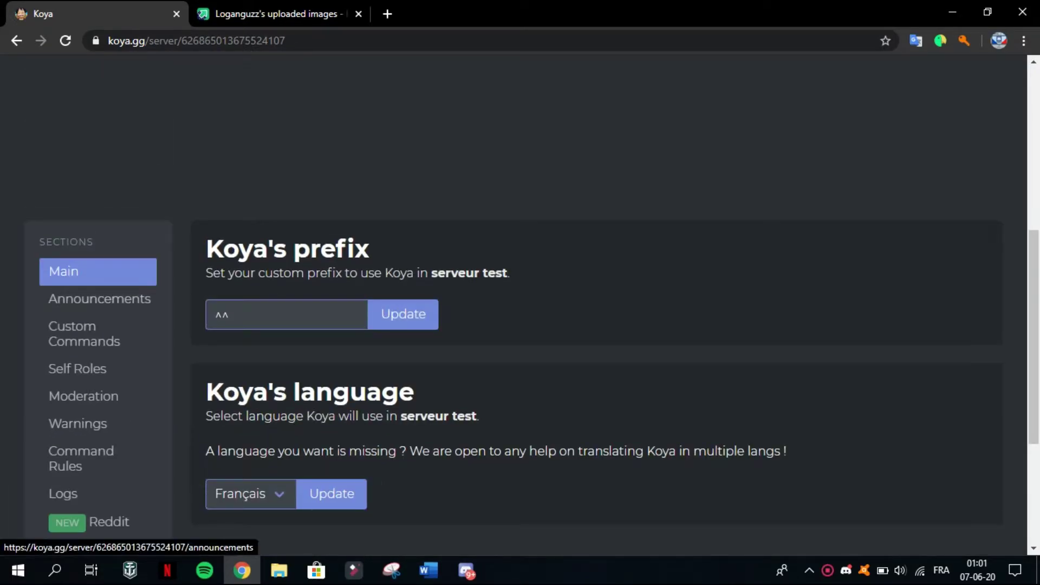
{"action": "left_click", "coordinate": [99, 298]}
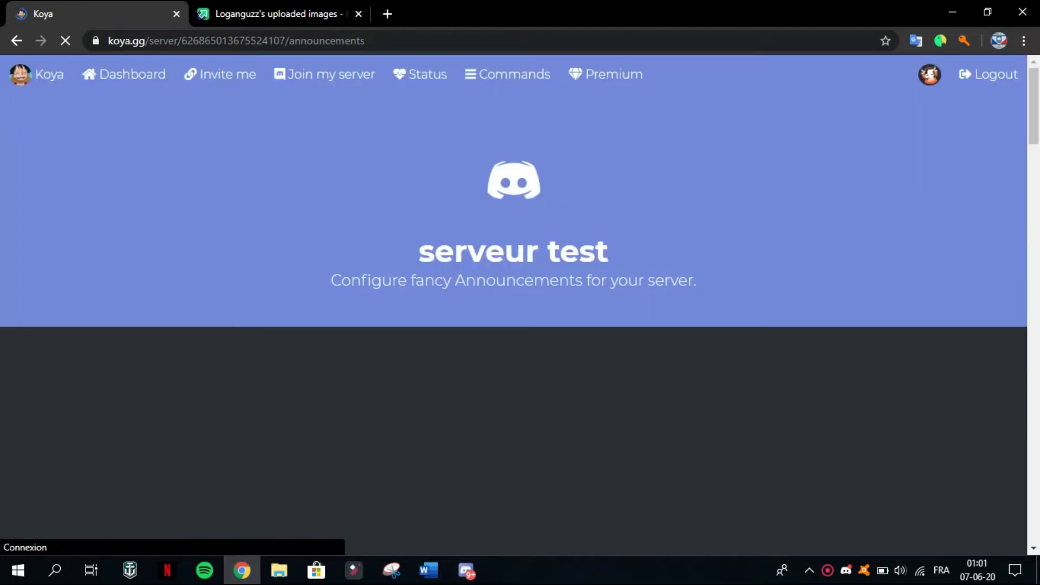
{"action": "scroll", "coordinate": [513, 303], "scroll_direction": "down", "scroll_amount": 5}
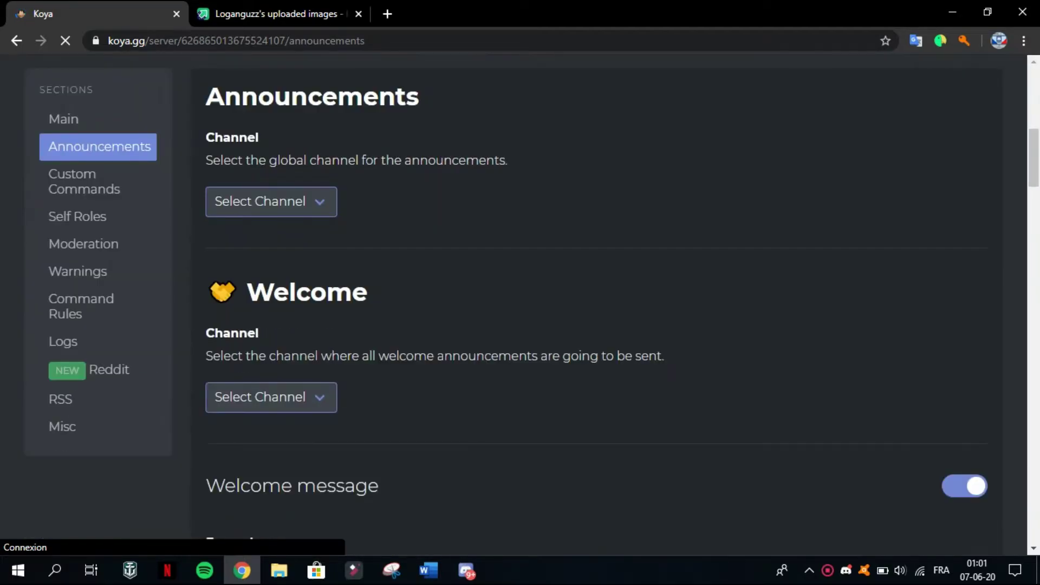
{"action": "scroll", "coordinate": [514, 303], "scroll_direction": "up", "scroll_amount": 3}
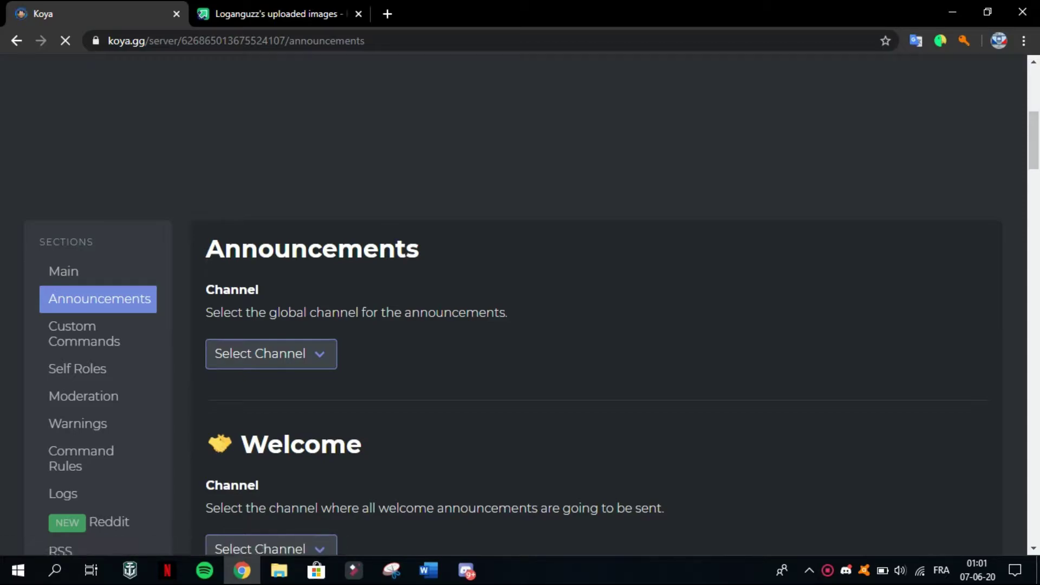
- Examine the description of the global channel setting for announcements
{"action": "left_click_drag", "start_coordinate": [206, 241], "coordinate": [499, 314]}
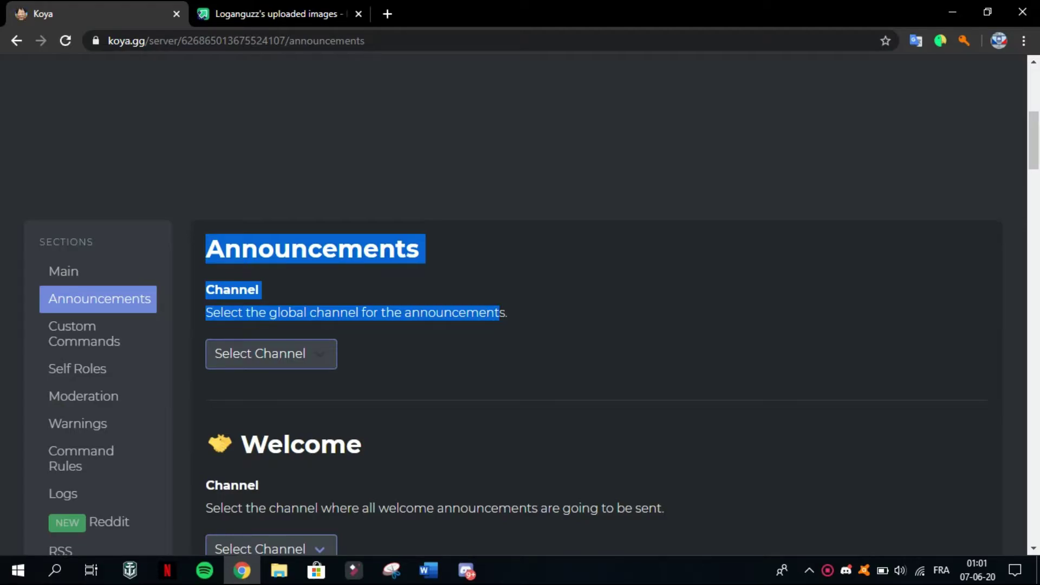
{"action": "left_click_drag", "start_coordinate": [499, 314], "coordinate": [499, 314]}
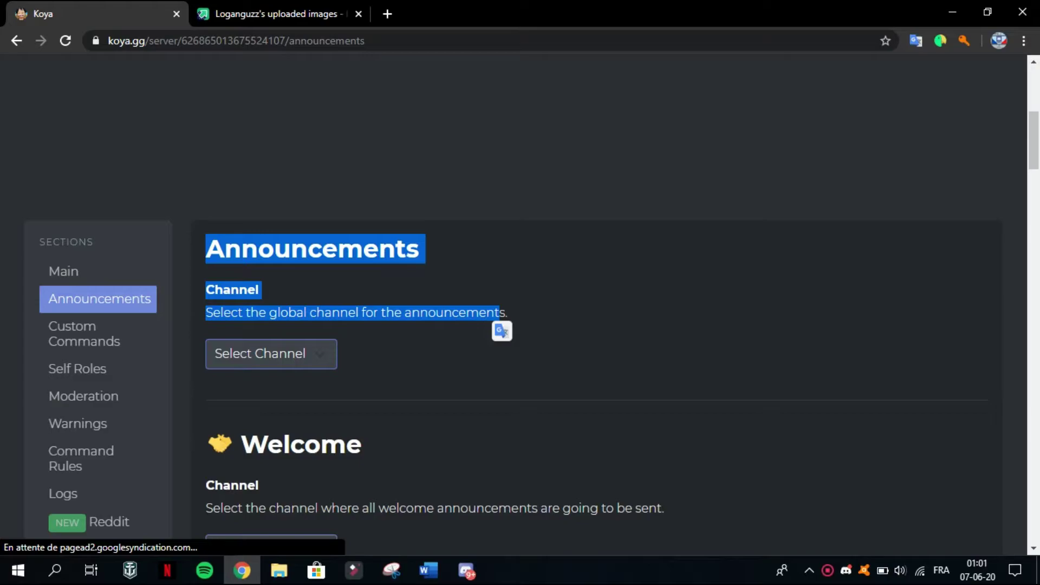
{"action": "left_click", "coordinate": [498, 314]}
{"action": "scroll", "coordinate": [520, 303], "scroll_direction": "down", "scroll_amount": 3}
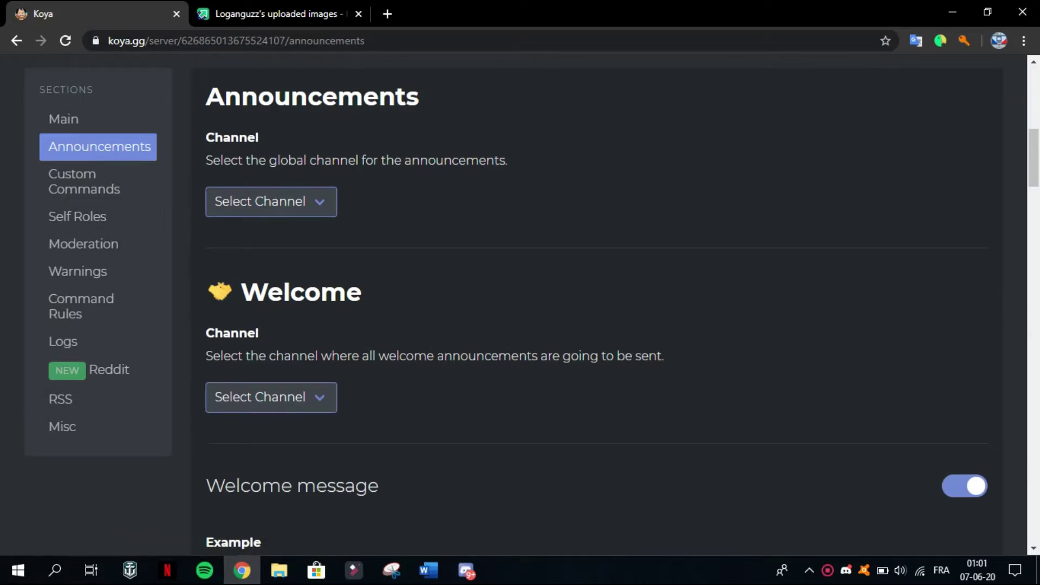
{"action": "left_click_drag", "start_coordinate": [223, 160], "coordinate": [451, 160]}
{"action": "left_click", "coordinate": [451, 163]}
- Turn off the welcome message and welcome image options
{"action": "scroll", "coordinate": [451, 163], "scroll_direction": "down", "scroll_amount": 5}
{"action": "scroll", "coordinate": [596, 304], "scroll_direction": "down", "scroll_amount": 4}
{"action": "scroll", "coordinate": [596, 303], "scroll_direction": "up", "scroll_amount": 4}
{"action": "scroll", "coordinate": [596, 303], "scroll_direction": "down", "scroll_amount": 8}
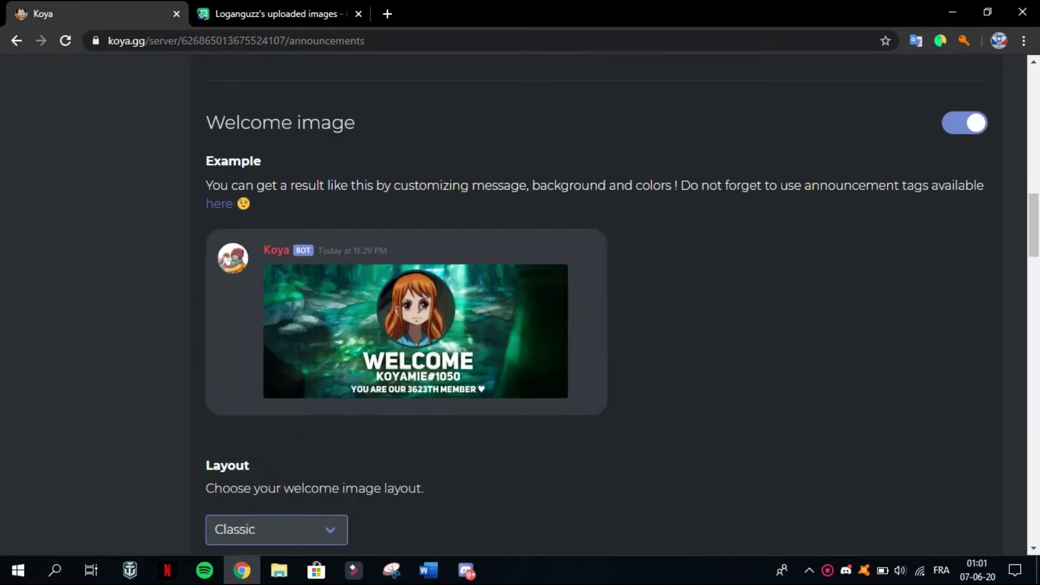
{"action": "scroll", "coordinate": [595, 303], "scroll_direction": "up", "scroll_amount": 8}
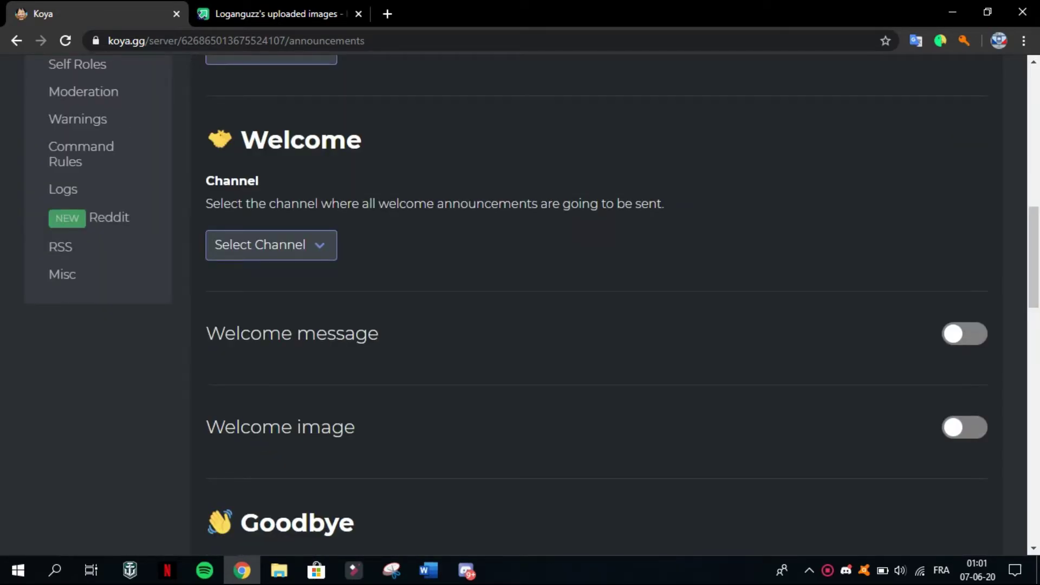
- Set the channel for the Welcome announcements to #général
{"action": "scroll", "coordinate": [596, 303], "scroll_direction": "up", "scroll_amount": 3}
{"action": "left_click_drag", "start_coordinate": [239, 292], "coordinate": [665, 357]}
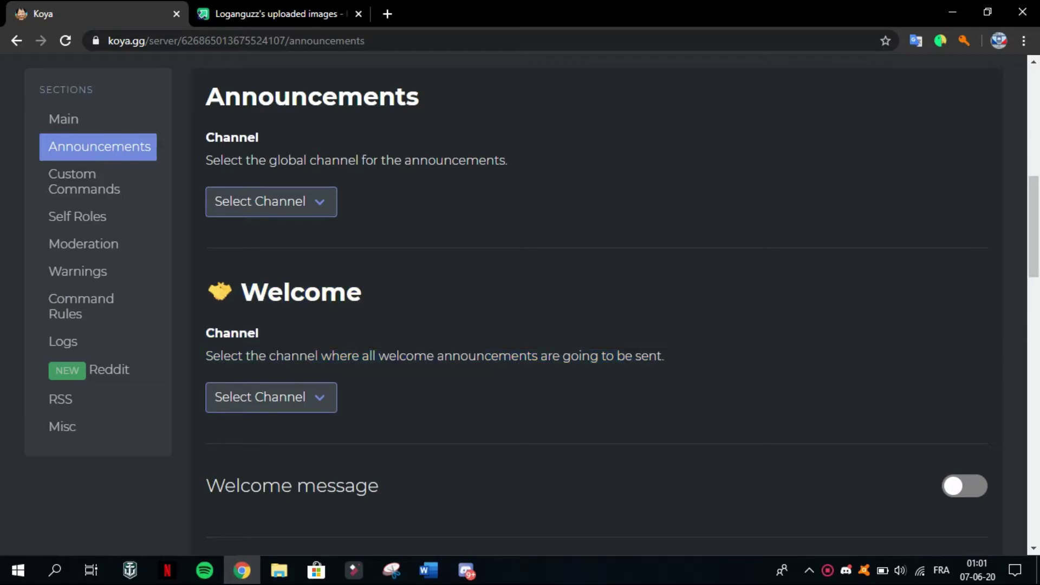
{"action": "left_click", "coordinate": [270, 397]}
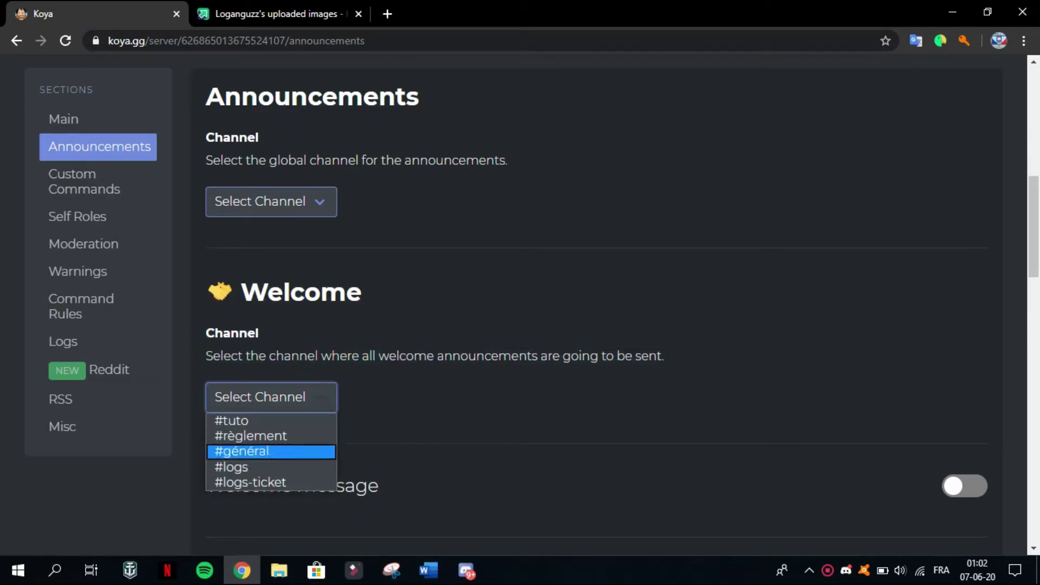
{"action": "key", "text": "Return"}
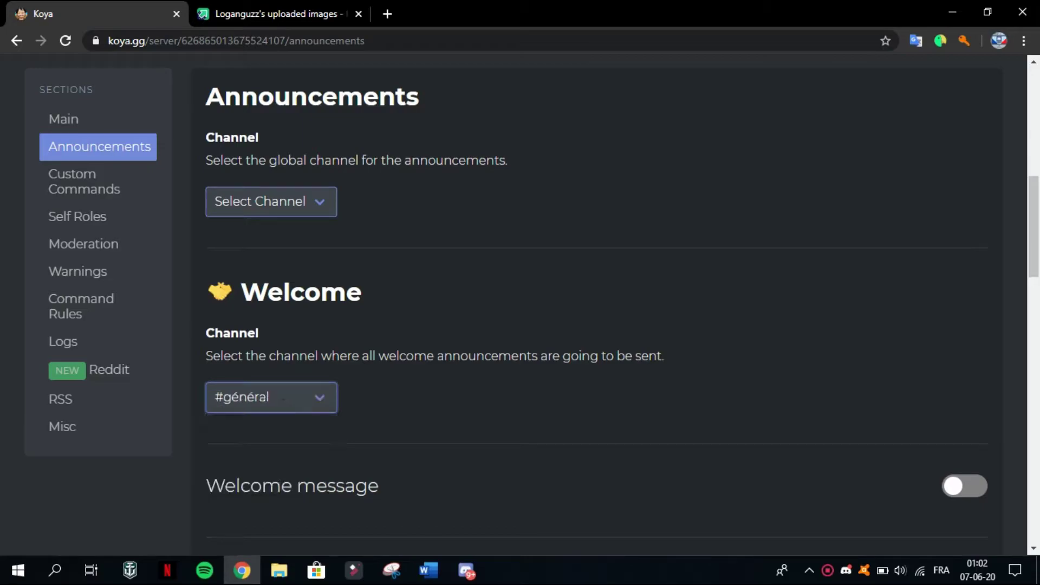
- Enable both the welcome message and the welcome image for the Welcome announcements
{"action": "scroll", "coordinate": [520, 303], "scroll_direction": "down", "scroll_amount": 3}
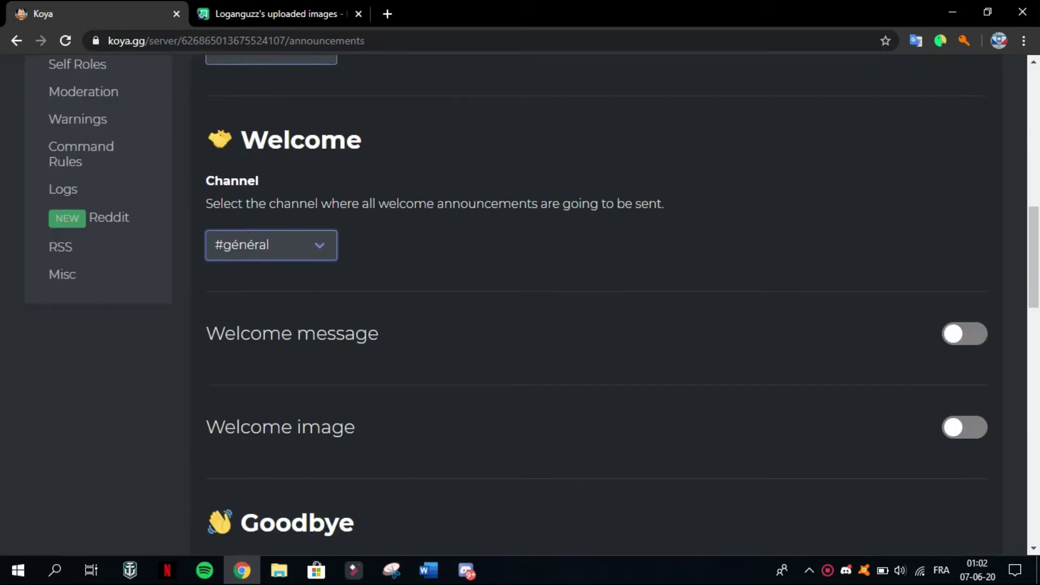
{"action": "left_click_drag", "start_coordinate": [206, 333], "coordinate": [368, 333]}
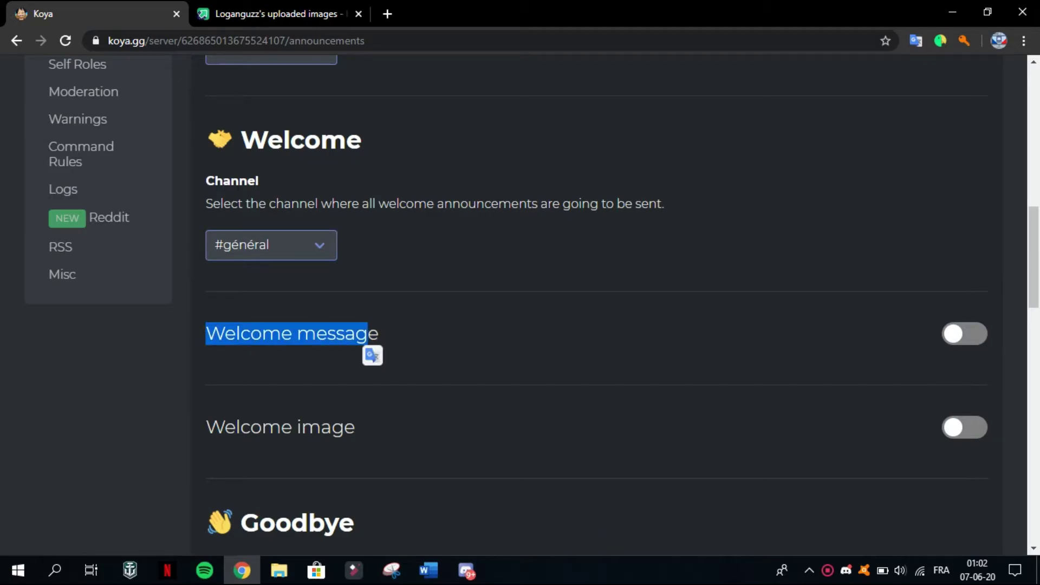
{"action": "left_click", "coordinate": [964, 333]}
{"action": "scroll", "coordinate": [964, 333], "scroll_direction": "down", "scroll_amount": 10}
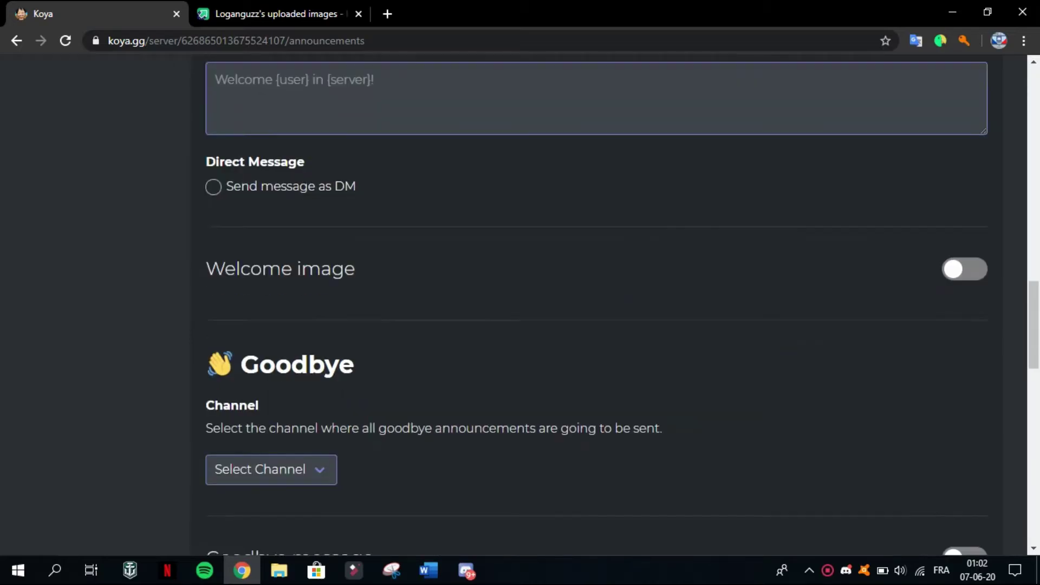
{"action": "left_click_drag", "start_coordinate": [207, 269], "coordinate": [355, 269]}
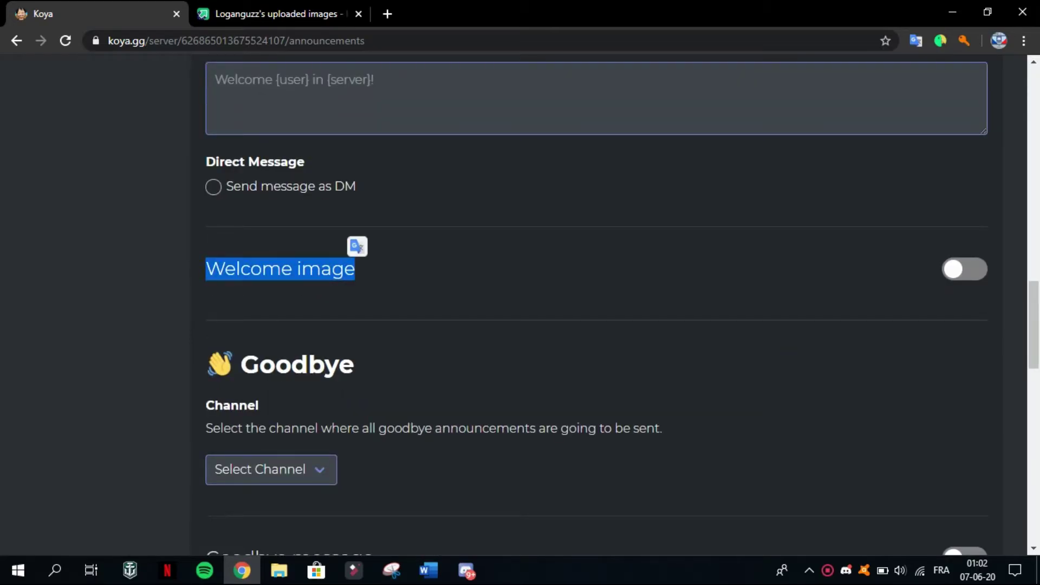
{"action": "left_click", "coordinate": [964, 269]}
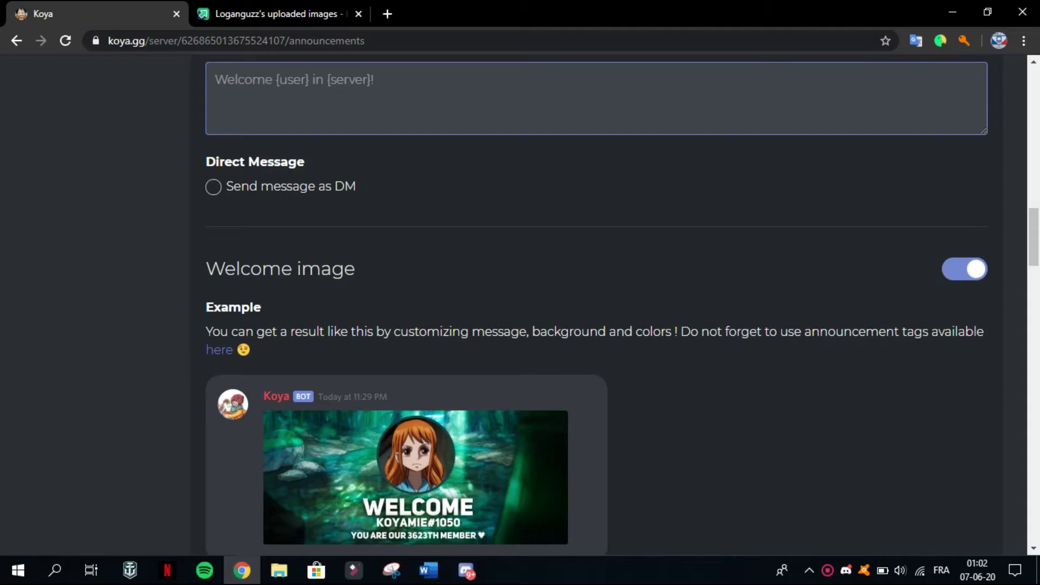
{"action": "scroll", "coordinate": [964, 268], "scroll_direction": "up", "scroll_amount": 4}
{"action": "scroll", "coordinate": [596, 303], "scroll_direction": "up", "scroll_amount": 7}
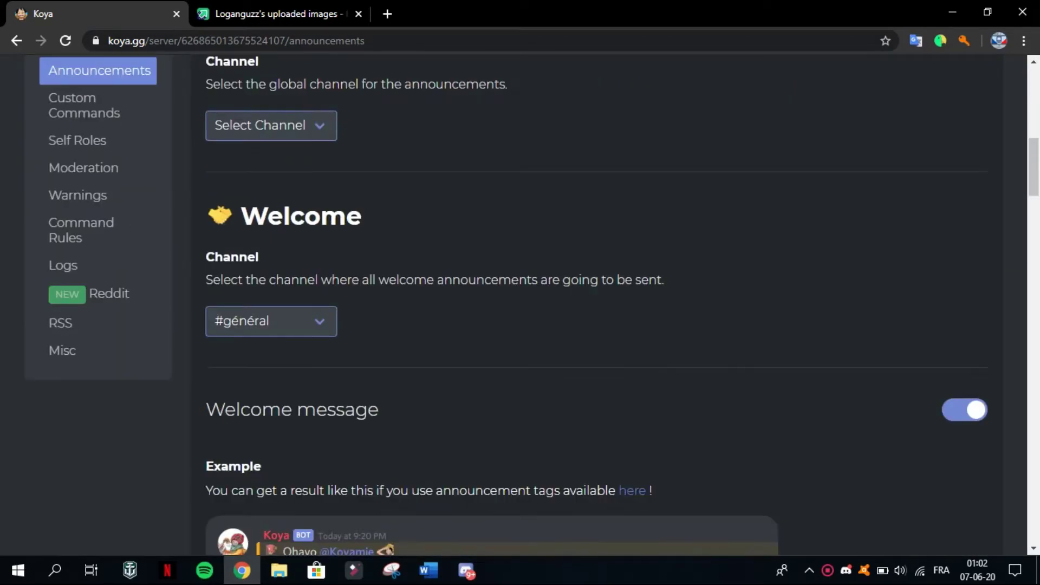
- Enter "guzz" as the text of the welcome message
{"action": "scroll", "coordinate": [530, 303], "scroll_direction": "down", "scroll_amount": 5}
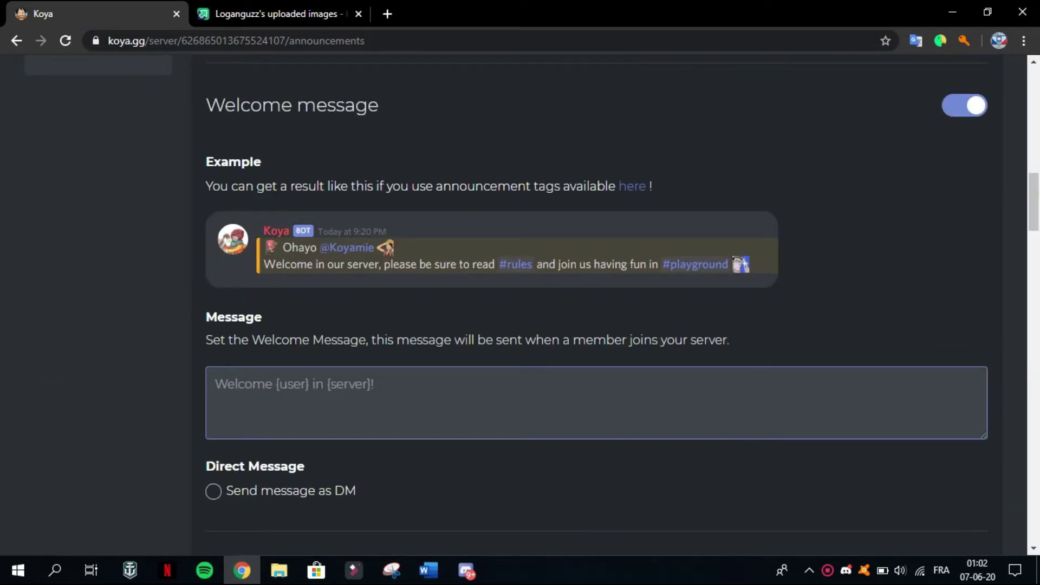
{"action": "scroll", "coordinate": [506, 304], "scroll_direction": "up", "scroll_amount": 4}
{"action": "scroll", "coordinate": [596, 303], "scroll_direction": "down", "scroll_amount": 4}
{"action": "left_click_drag", "start_coordinate": [205, 317], "coordinate": [541, 378]}
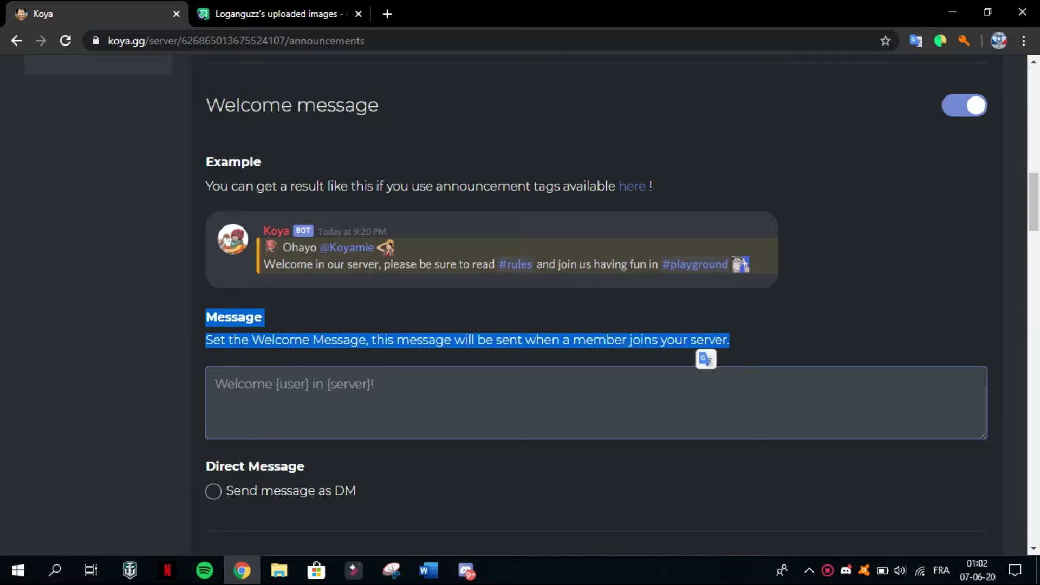
{"action": "left_click", "coordinate": [215, 384]}
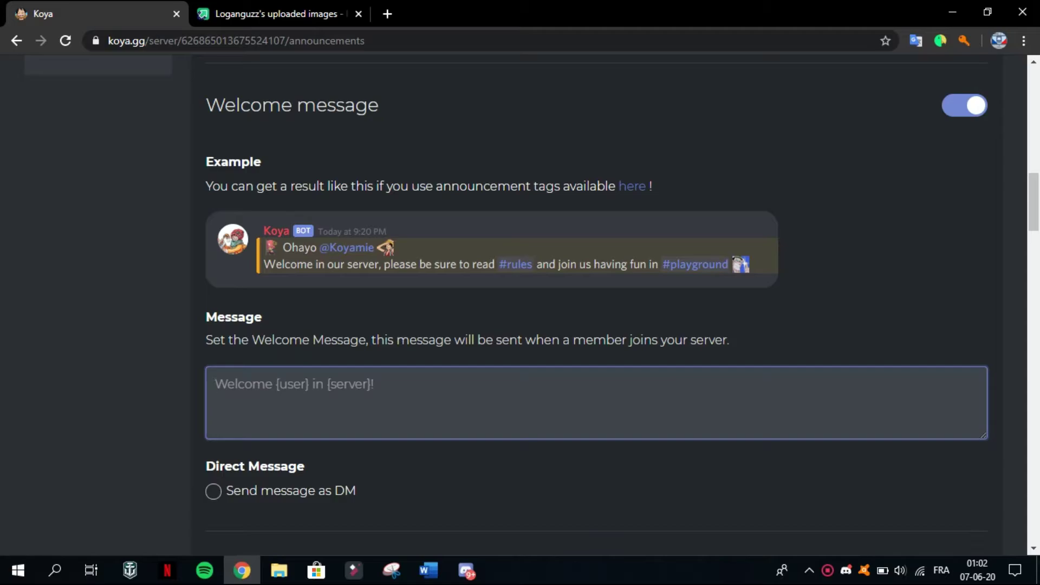
{"action": "type", "text": "guzz"}
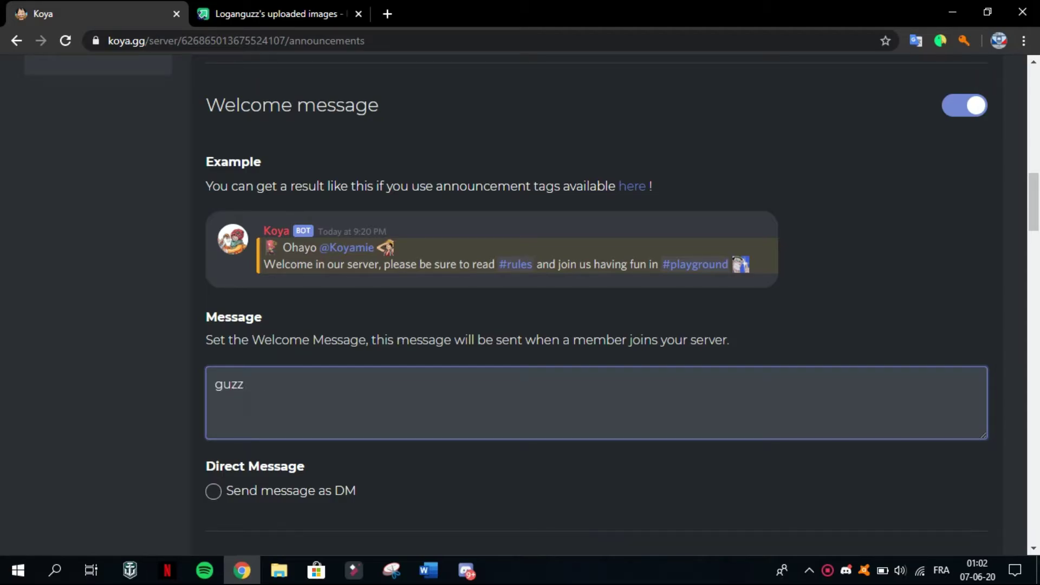
- Examine the available announcement tags and their descriptions, especially those for the user and the server name
{"action": "scroll", "coordinate": [596, 304], "scroll_direction": "down", "scroll_amount": 15}
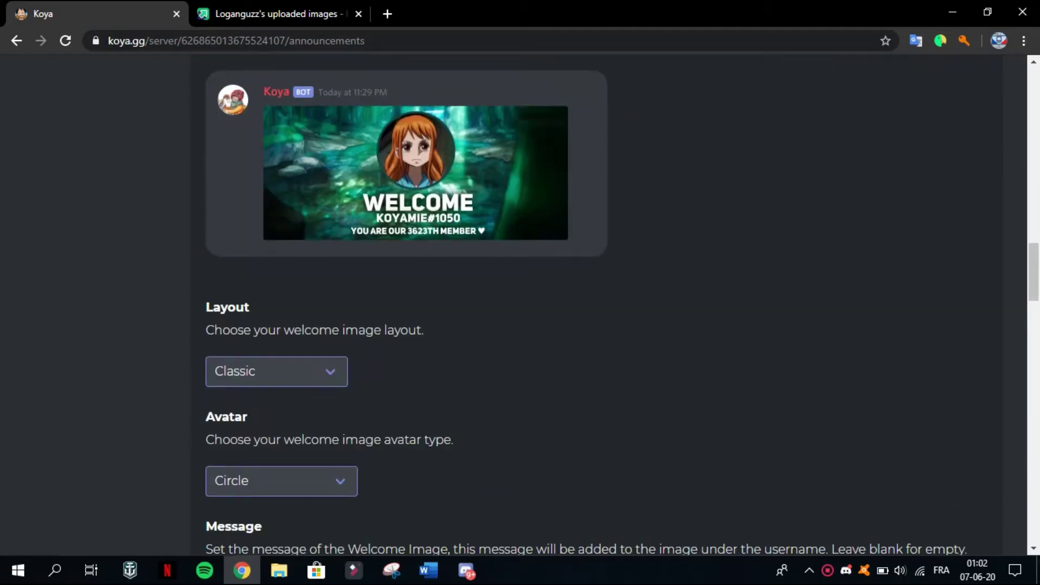
{"action": "scroll", "coordinate": [596, 304], "scroll_direction": "down", "scroll_amount": 16}
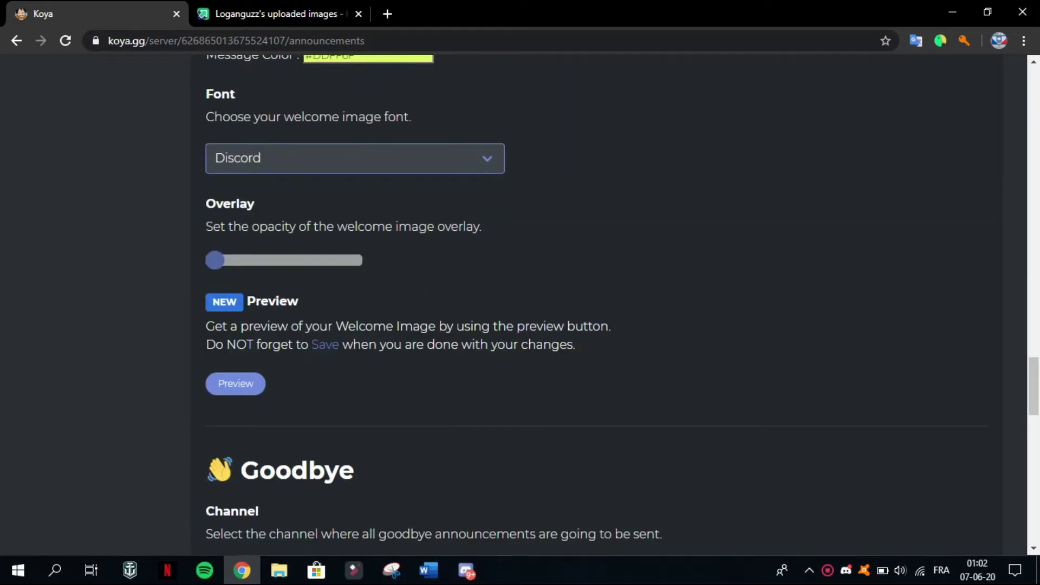
{"action": "scroll", "coordinate": [595, 303], "scroll_direction": "down", "scroll_amount": 20}
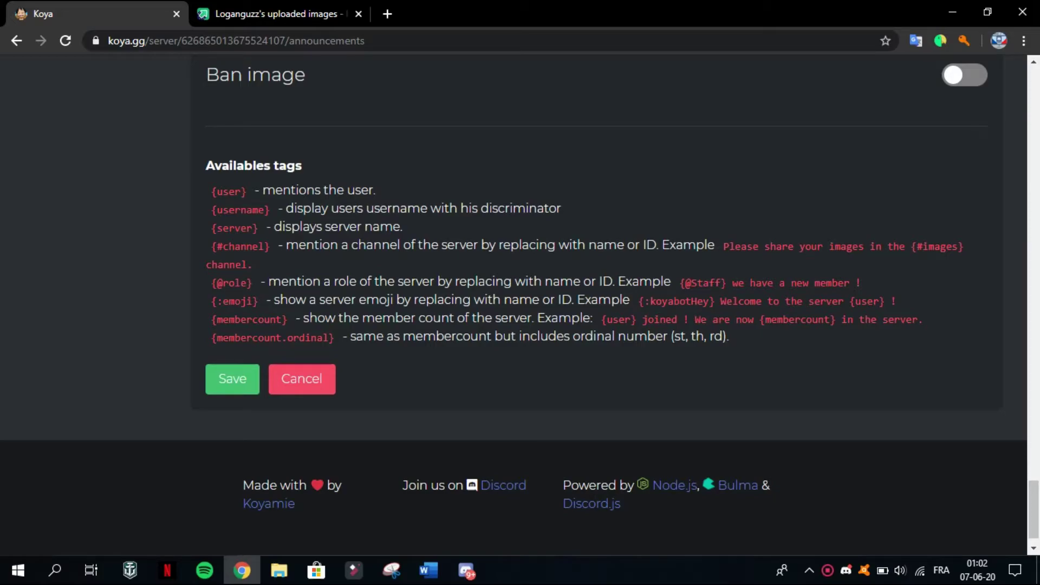
{"action": "left_click_drag", "start_coordinate": [211, 190], "coordinate": [337, 190]}
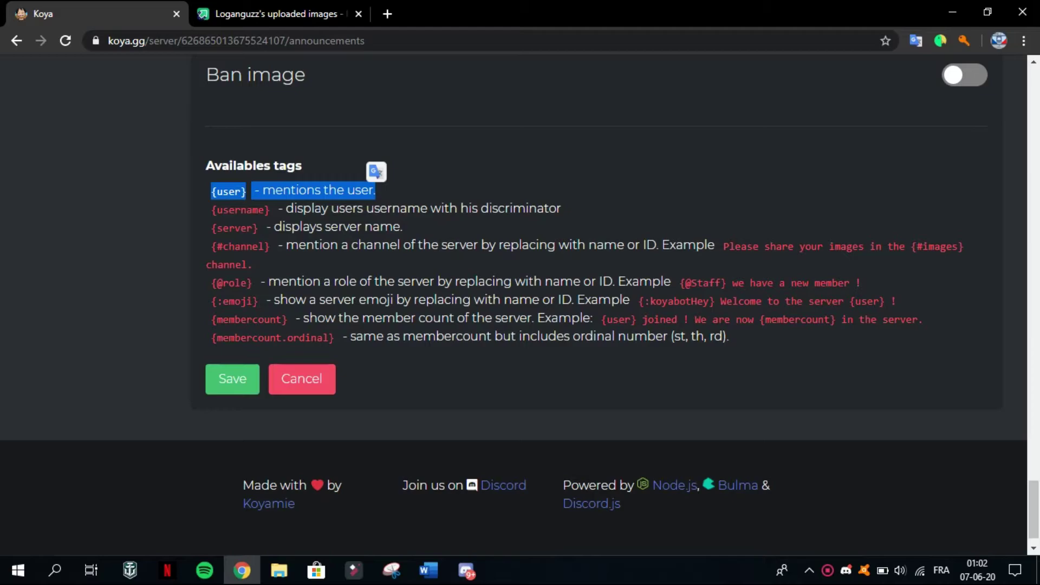
{"action": "left_click_drag", "start_coordinate": [217, 190], "coordinate": [247, 192]}
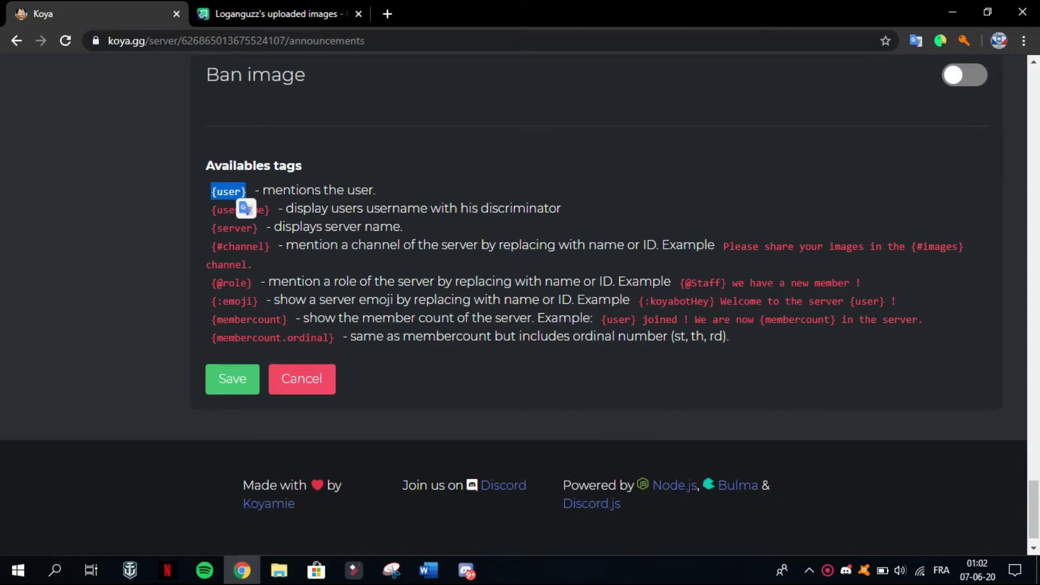
{"action": "left_click", "coordinate": [247, 191]}
{"action": "left_click_drag", "start_coordinate": [211, 191], "coordinate": [230, 216]}
{"action": "left_click", "coordinate": [230, 216]}
{"action": "left_click_drag", "start_coordinate": [302, 228], "coordinate": [252, 228]}
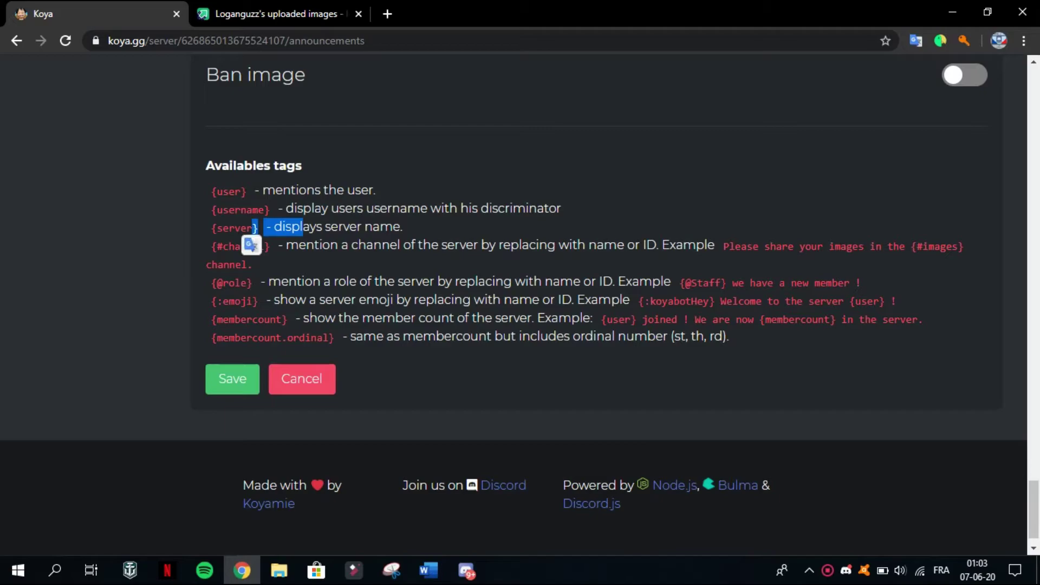
{"action": "left_click", "coordinate": [253, 227]}
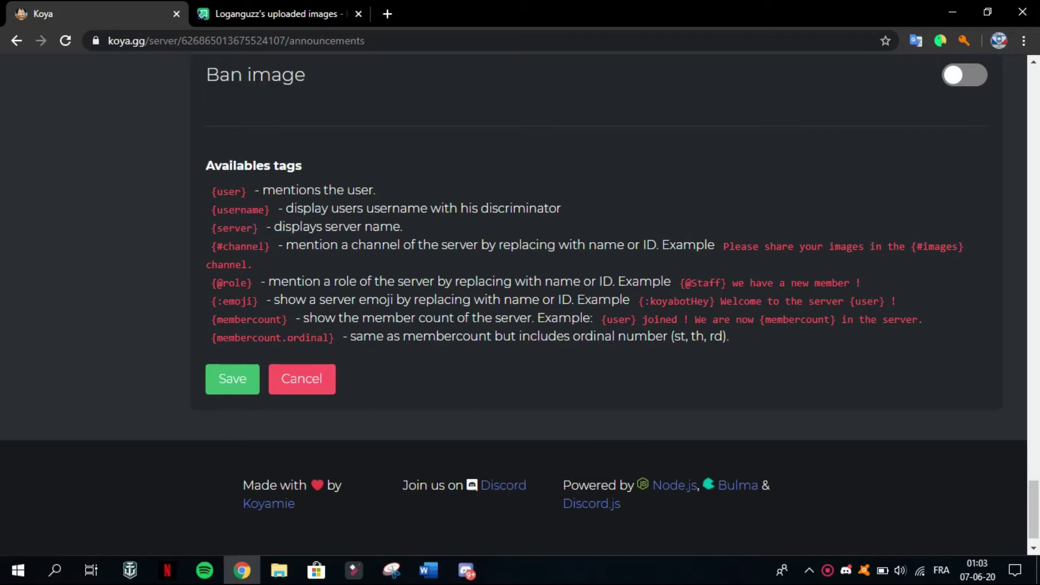
- Copy the {user} tag from the available tags and append it to the welcome message after "guzz"
{"action": "scroll", "coordinate": [252, 228], "scroll_direction": "up", "scroll_amount": 7}
{"action": "scroll", "coordinate": [542, 303], "scroll_direction": "up", "scroll_amount": 20}
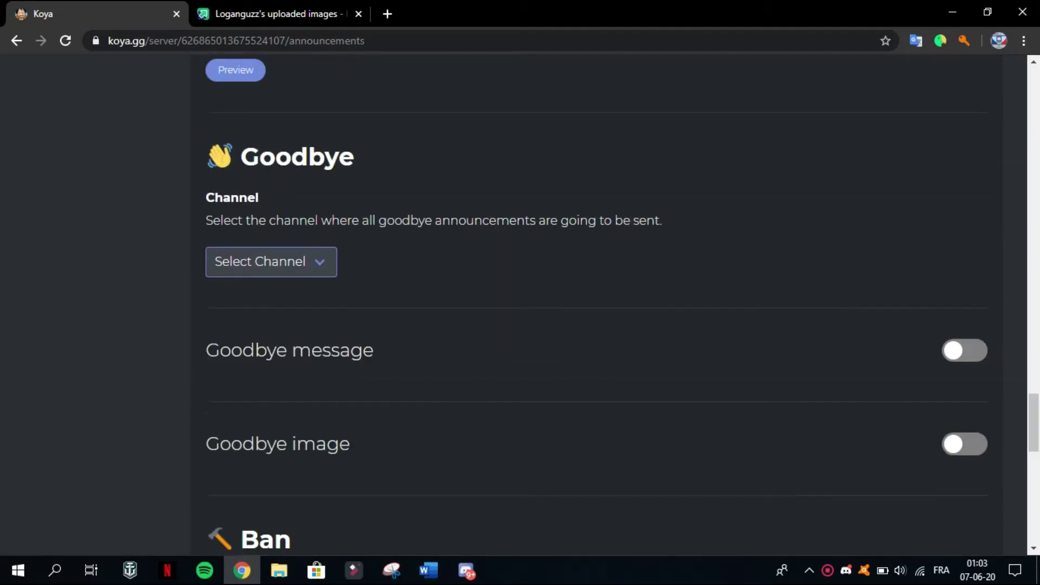
{"action": "scroll", "coordinate": [541, 304], "scroll_direction": "up", "scroll_amount": 11}
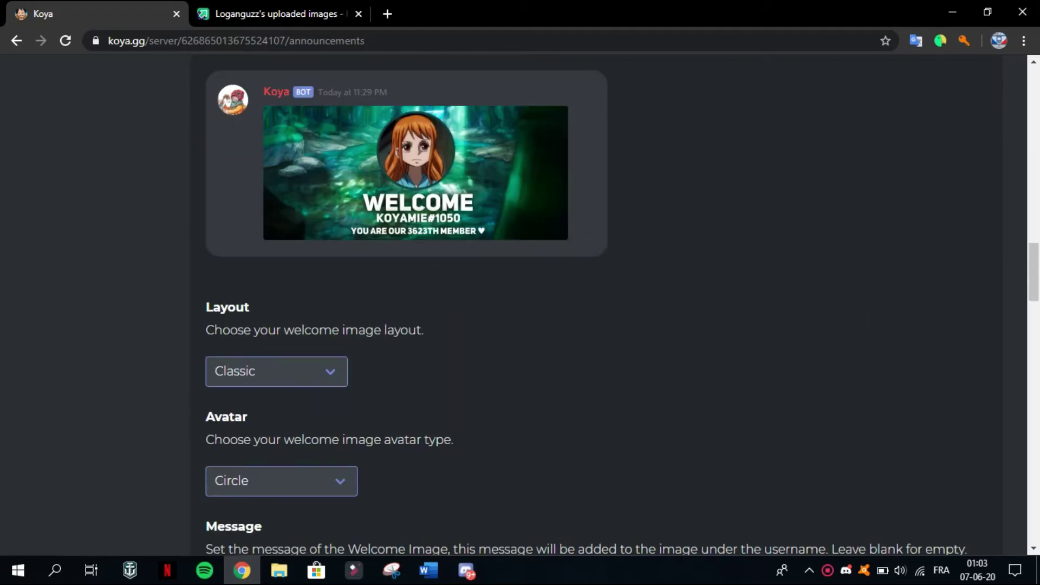
{"action": "scroll", "coordinate": [542, 303], "scroll_direction": "down", "scroll_amount": 18}
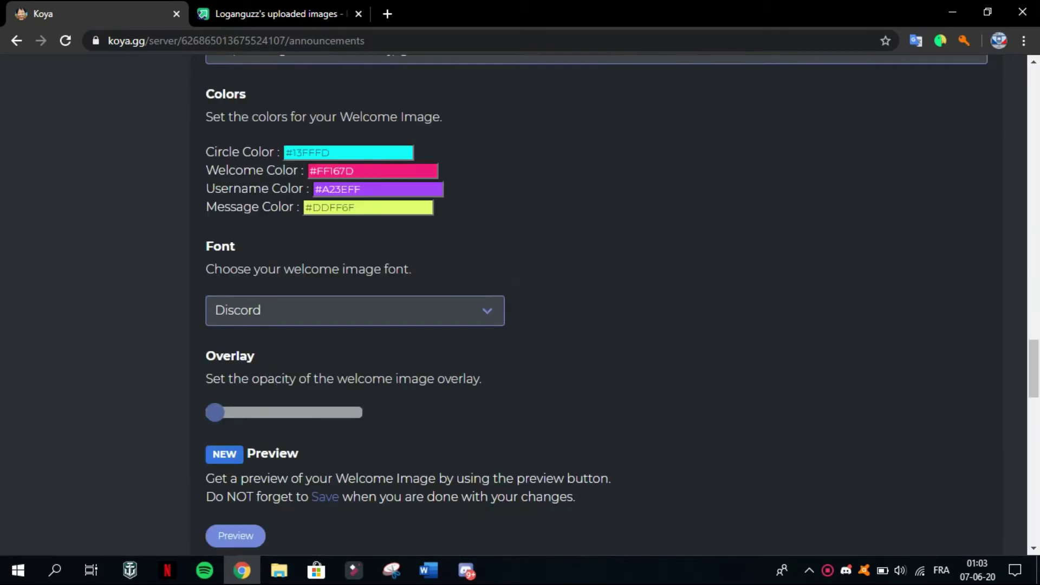
{"action": "scroll", "coordinate": [542, 303], "scroll_direction": "down", "scroll_amount": 20}
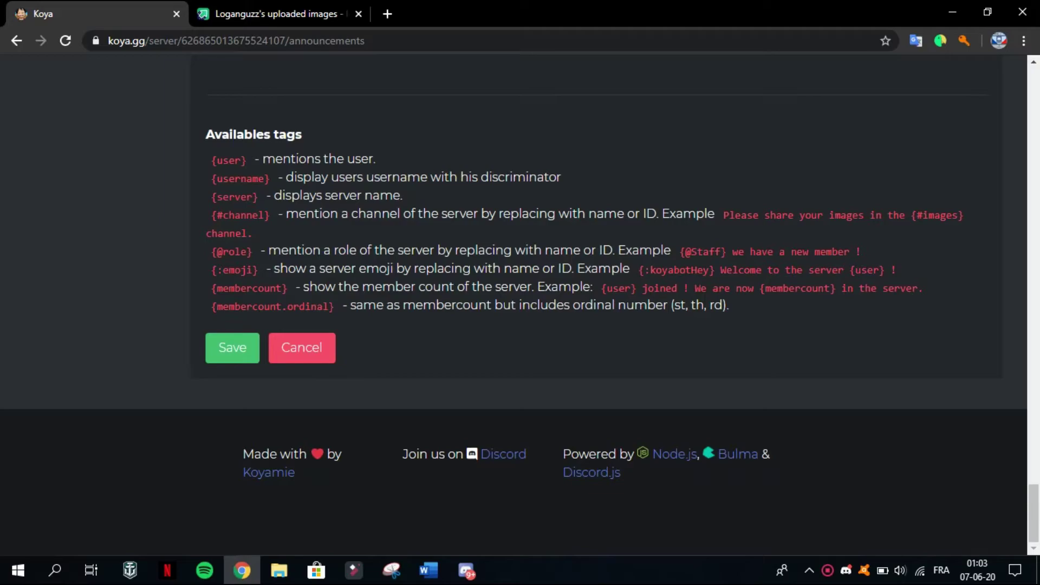
{"action": "left_click_drag", "start_coordinate": [210, 160], "coordinate": [246, 160]}
{"action": "key", "text": "ctrl+c"}
{"action": "scroll", "coordinate": [542, 303], "scroll_direction": "up", "scroll_amount": 20}
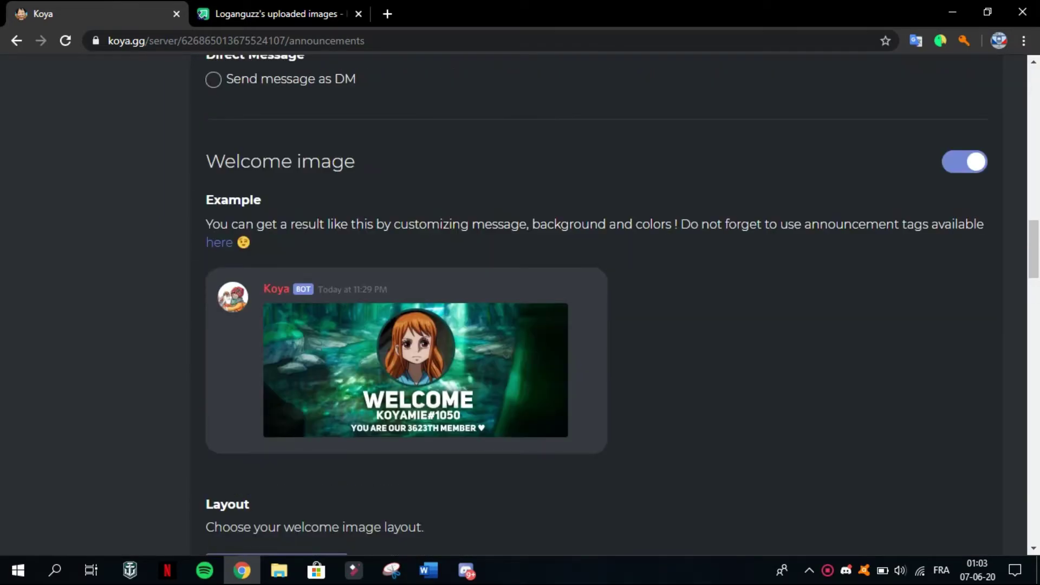
{"action": "scroll", "coordinate": [542, 303], "scroll_direction": "up", "scroll_amount": 7}
{"action": "left_click", "coordinate": [244, 353]}
{"action": "key", "text": "ctrl+v"}
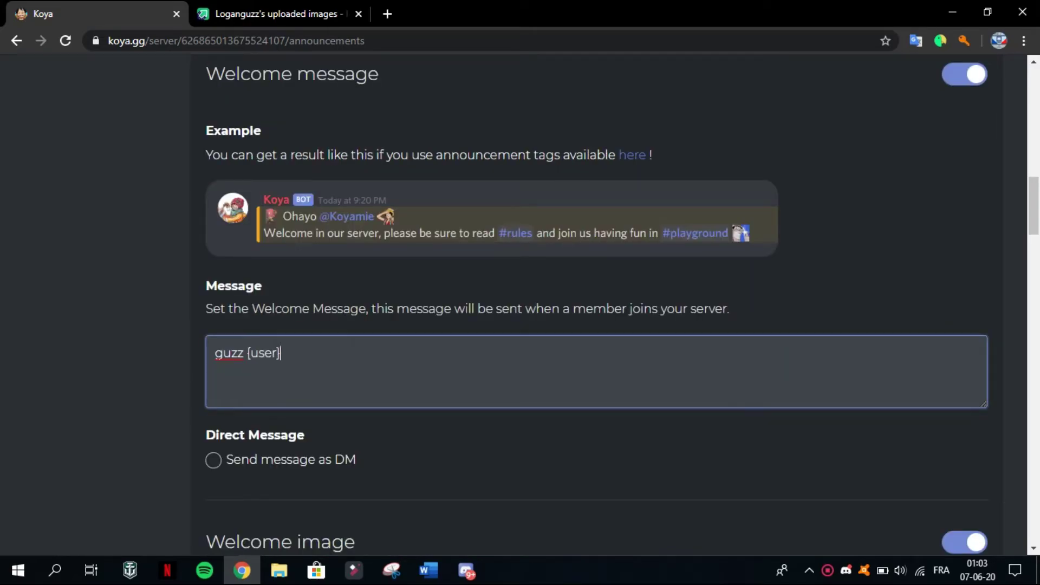
- Try to insert the copied {user} tag into the welcome image's message
{"action": "scroll", "coordinate": [541, 303], "scroll_direction": "down", "scroll_amount": 3}
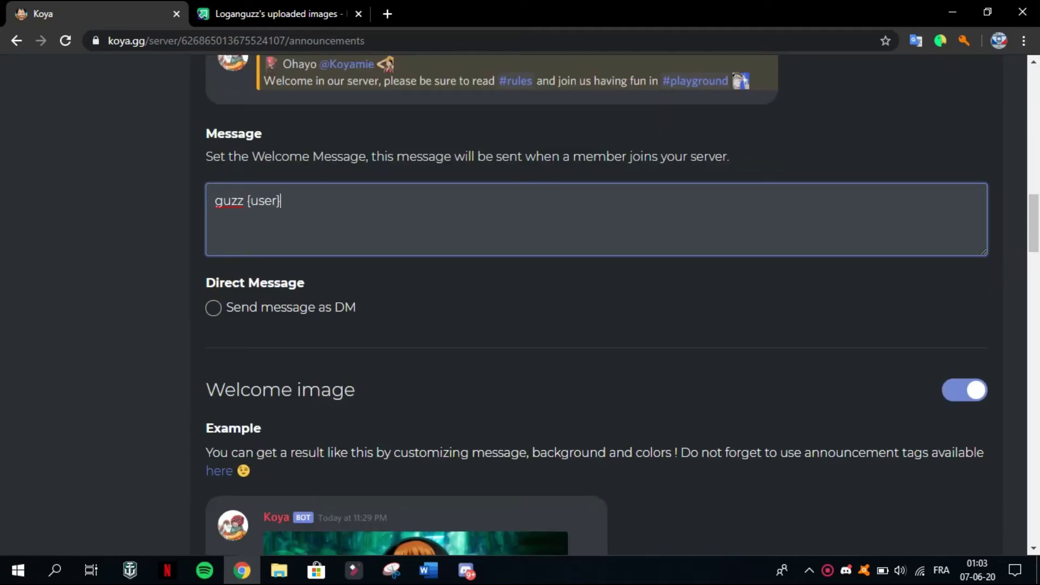
{"action": "scroll", "coordinate": [542, 303], "scroll_direction": "up", "scroll_amount": 7}
{"action": "scroll", "coordinate": [541, 304], "scroll_direction": "down", "scroll_amount": 8}
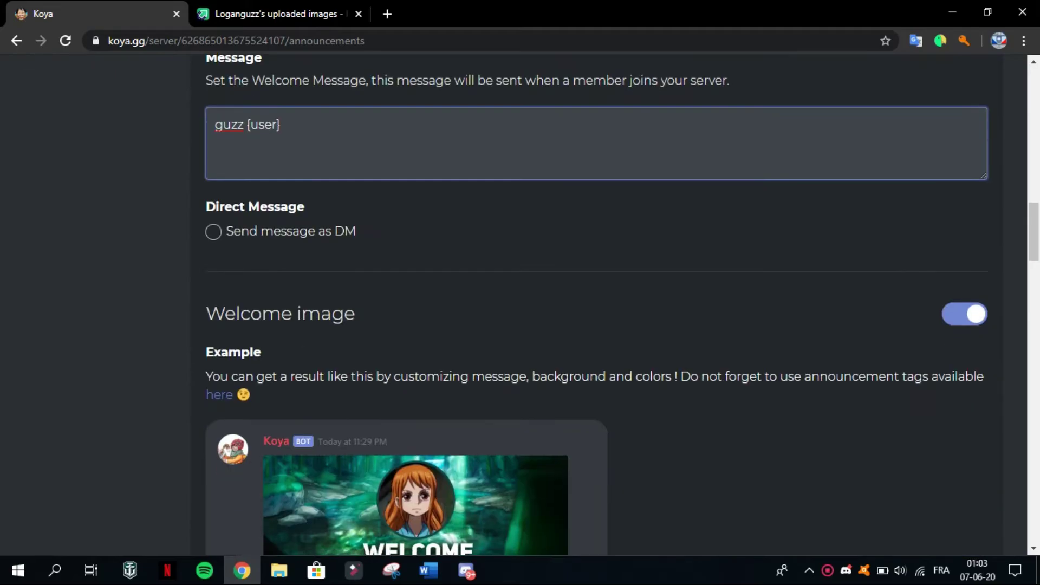
{"action": "scroll", "coordinate": [541, 303], "scroll_direction": "down", "scroll_amount": 12}
{"action": "left_click", "coordinate": [217, 335]}
{"action": "left_click_drag", "start_coordinate": [217, 267], "coordinate": [308, 301]}
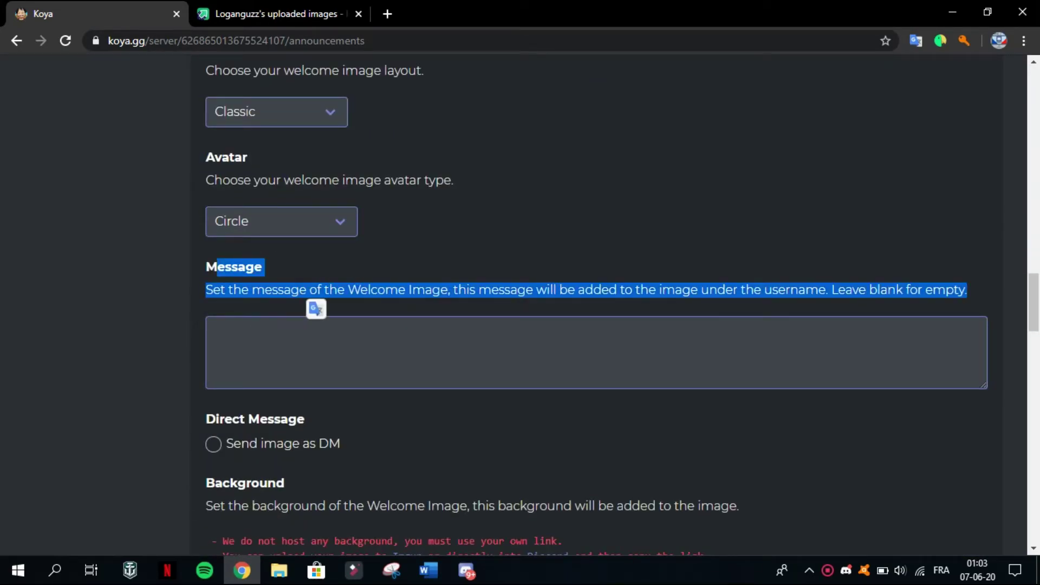
{"action": "left_click", "coordinate": [216, 334]}
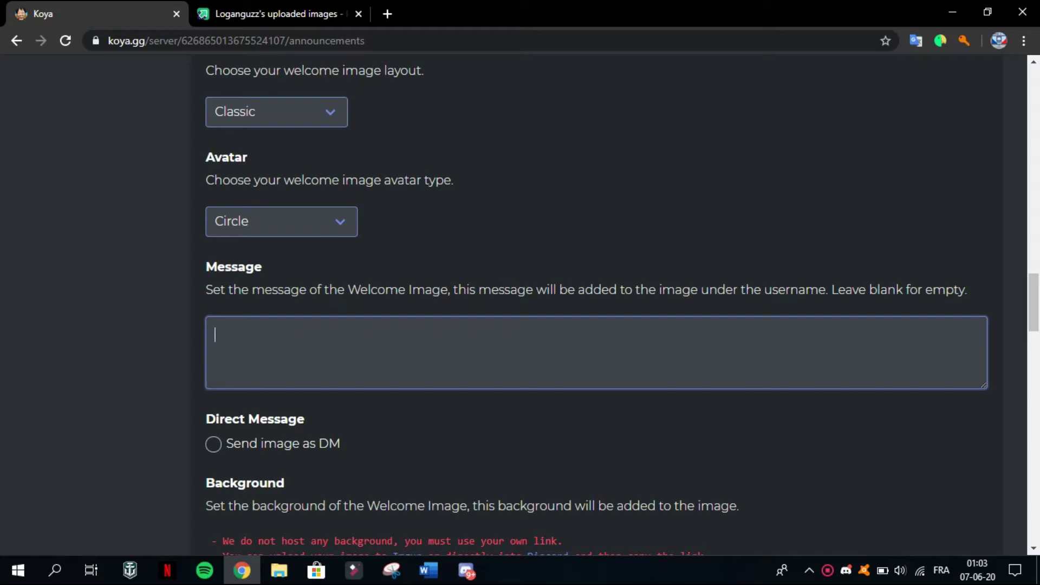
{"action": "key", "text": "ctrl+v"}
{"action": "key", "text": "ctrl+a"}
{"action": "key", "text": "BackSpace"}
- Clear the existing background link of the welcome image and review the background description
{"action": "scroll", "coordinate": [596, 303], "scroll_direction": "down", "scroll_amount": 1}
{"action": "scroll", "coordinate": [595, 303], "scroll_direction": "down", "scroll_amount": 1}
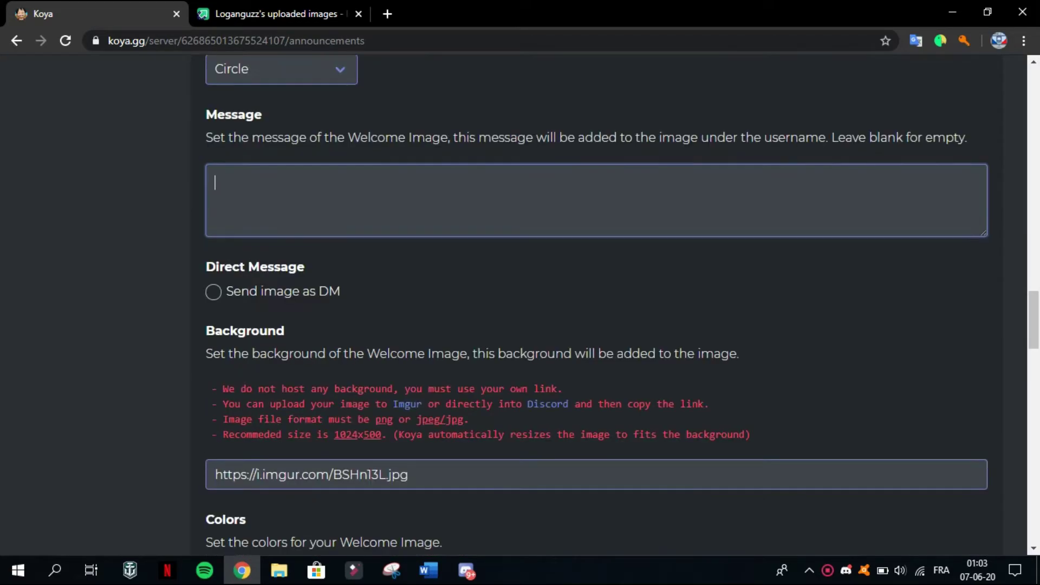
{"action": "scroll", "coordinate": [595, 303], "scroll_direction": "down", "scroll_amount": 2}
{"action": "left_click_drag", "start_coordinate": [407, 322], "coordinate": [214, 322]}
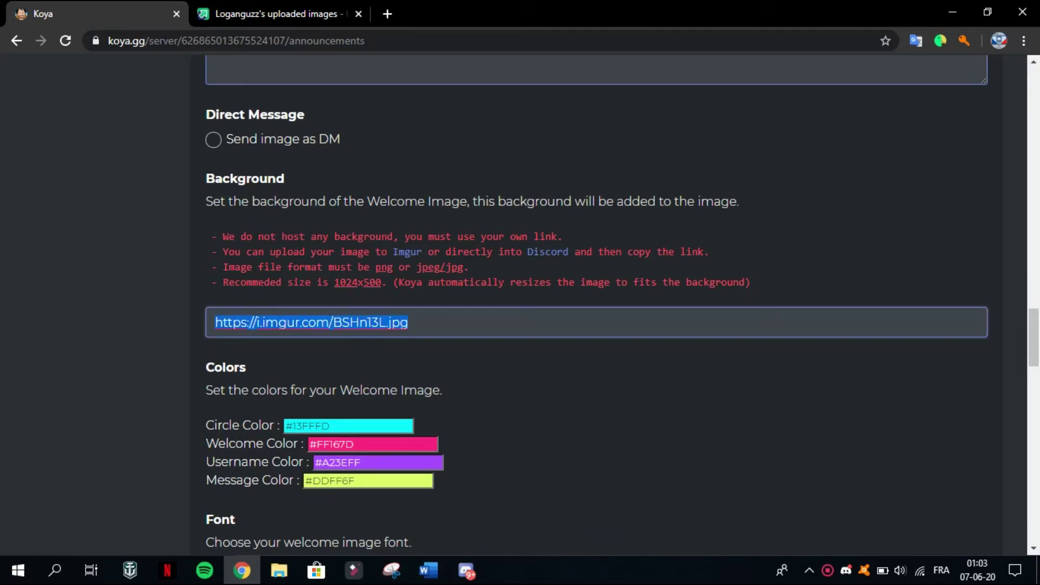
{"action": "key", "text": "BackSpace"}
{"action": "left_click_drag", "start_coordinate": [212, 201], "coordinate": [605, 201]}
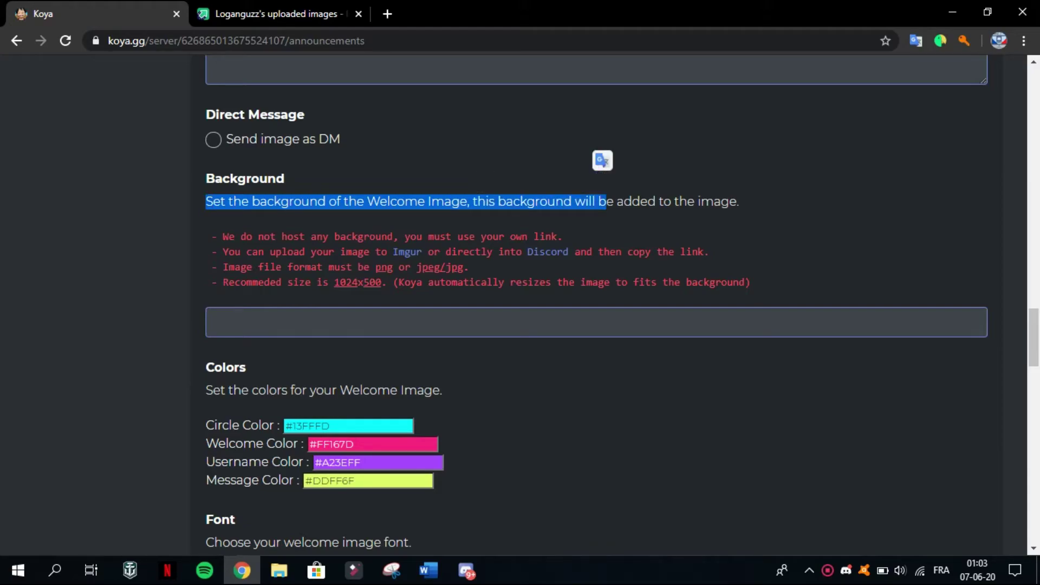
{"action": "left_click", "coordinate": [605, 201]}
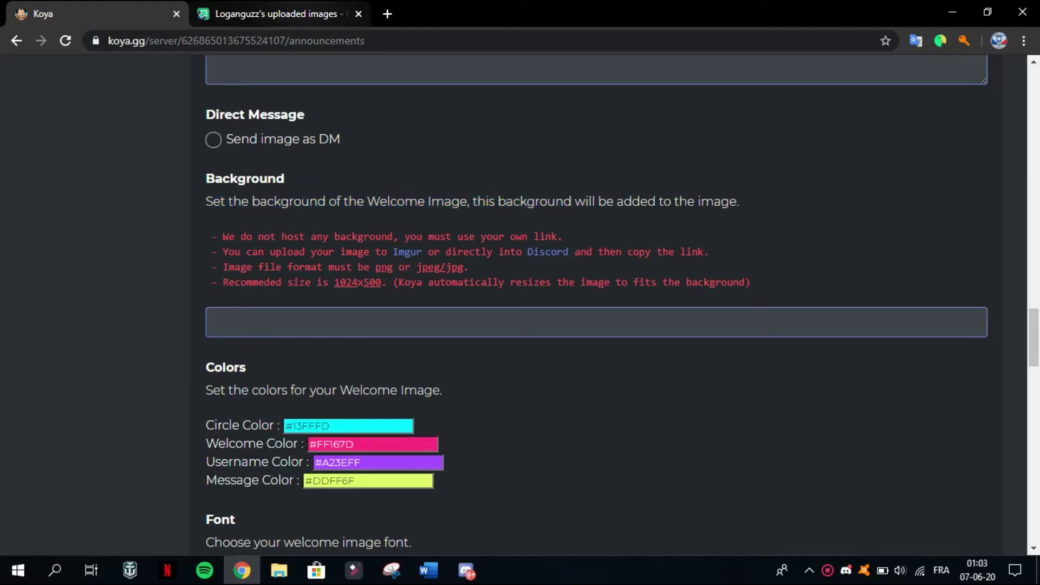
- Switch to the Imgur uploads, open the fourth image with the red heart and copy its image address
{"action": "left_click", "coordinate": [270, 13]}
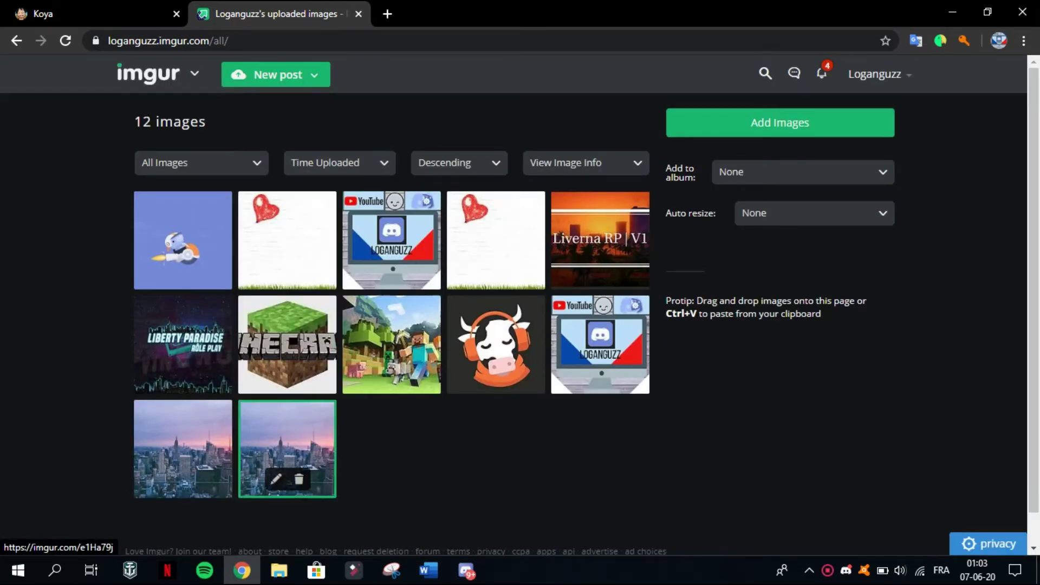
{"action": "mouse_move", "coordinate": [171, 270]}
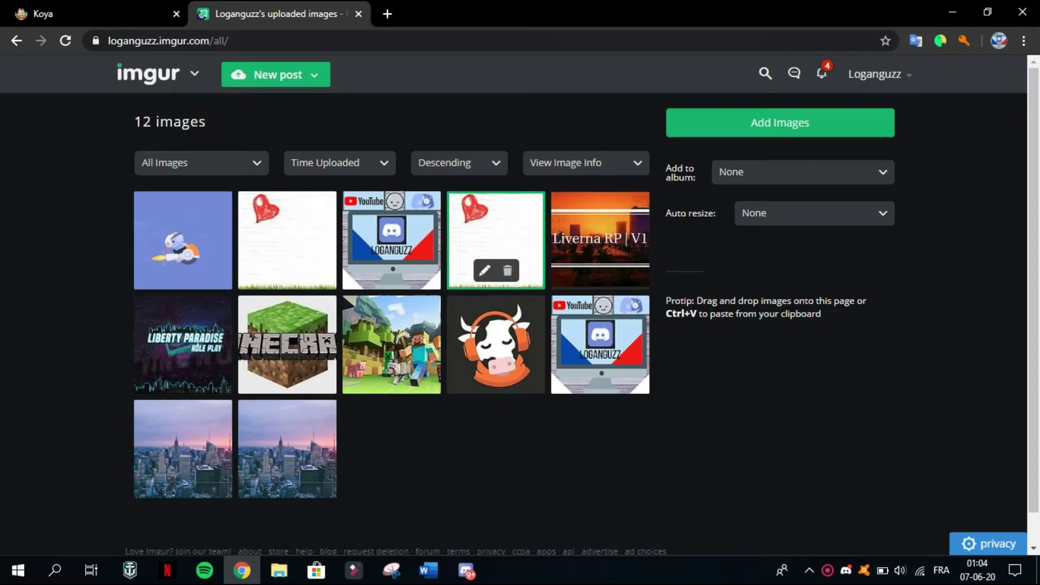
{"action": "left_click", "coordinate": [484, 270]}
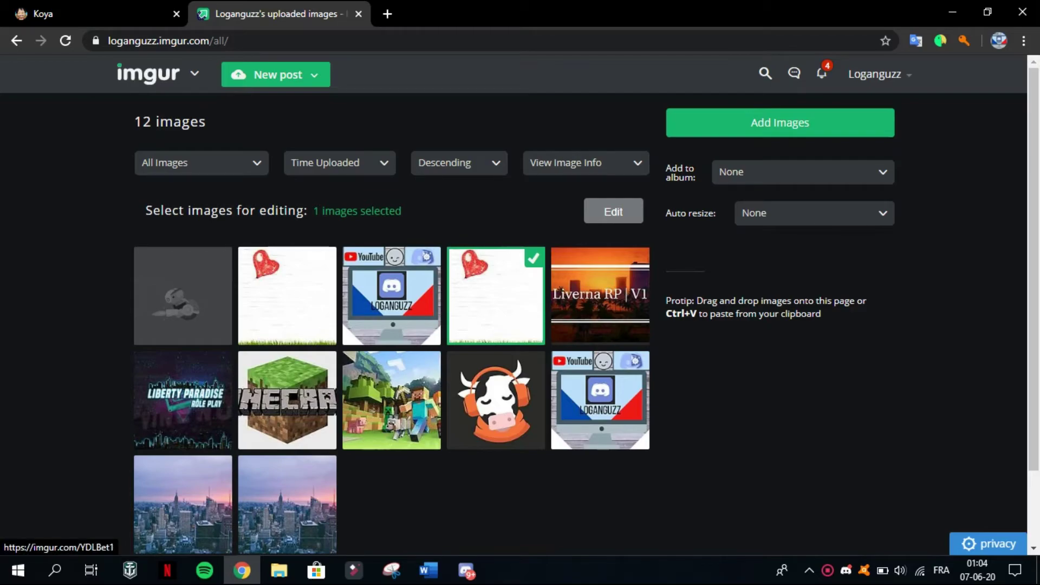
{"action": "key", "text": "F5"}
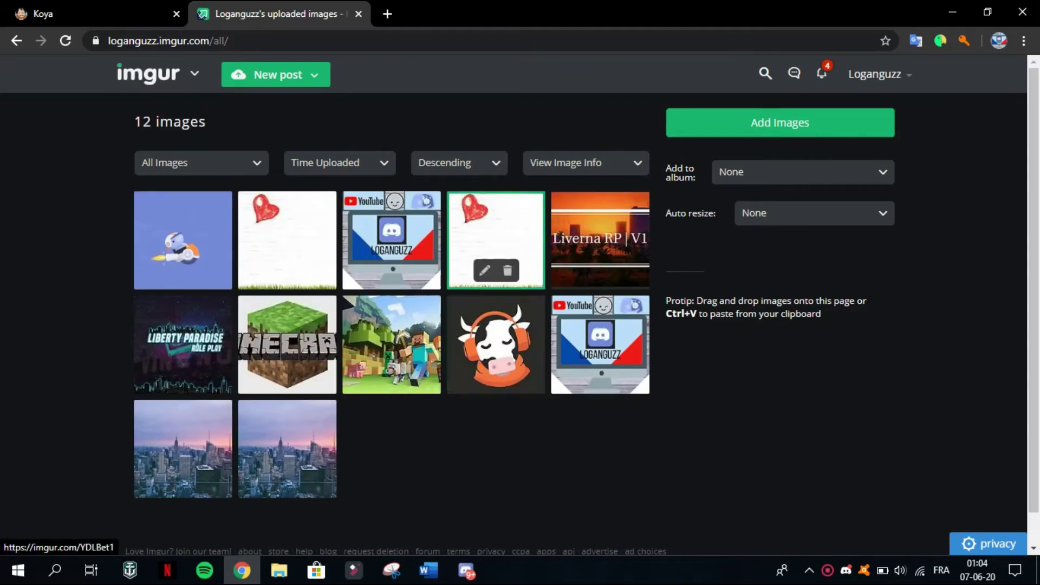
{"action": "left_click", "coordinate": [495, 231]}
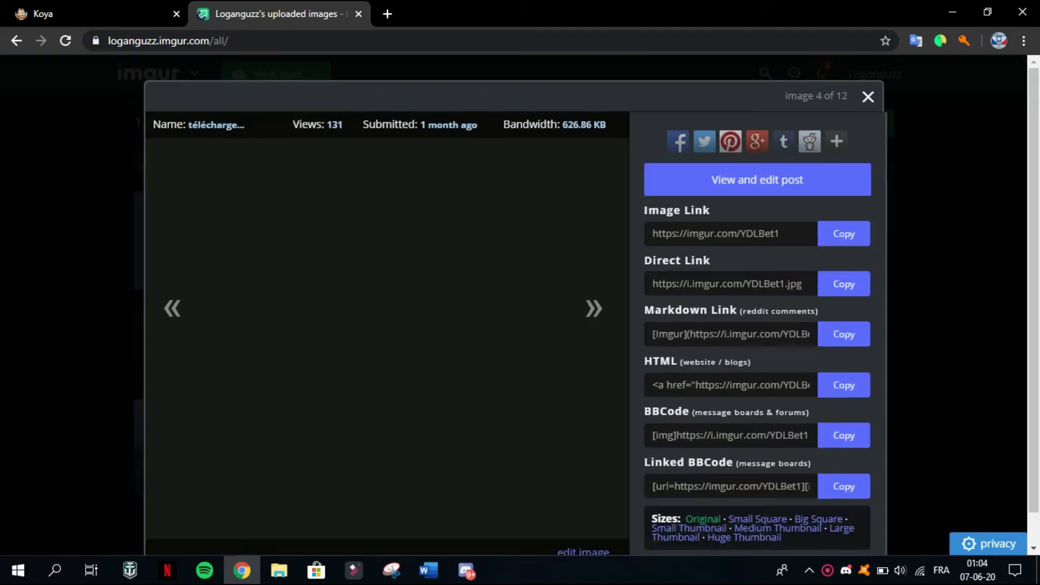
{"action": "right_click", "coordinate": [381, 346]}
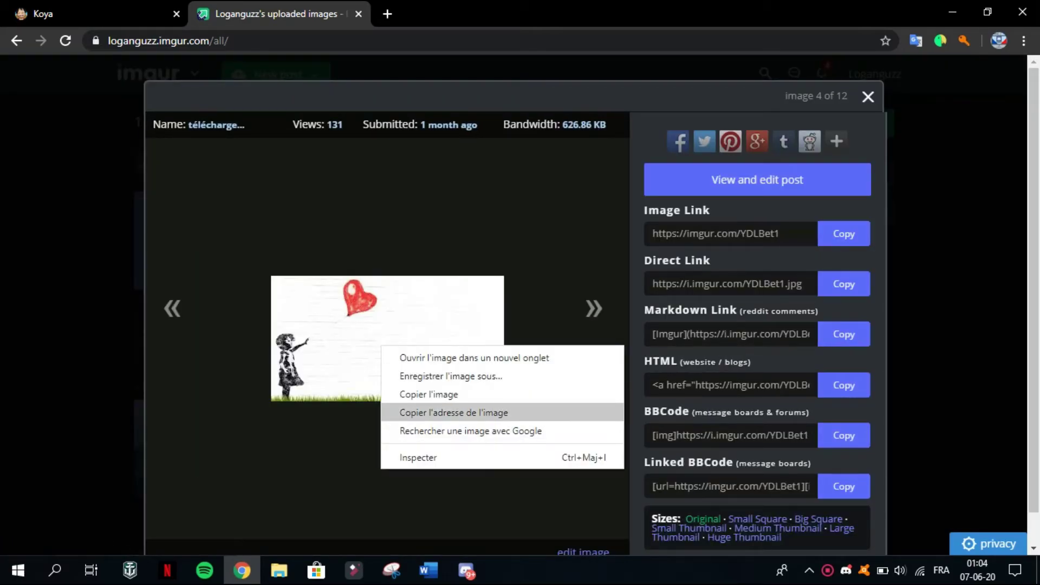
{"action": "left_click", "coordinate": [454, 412]}
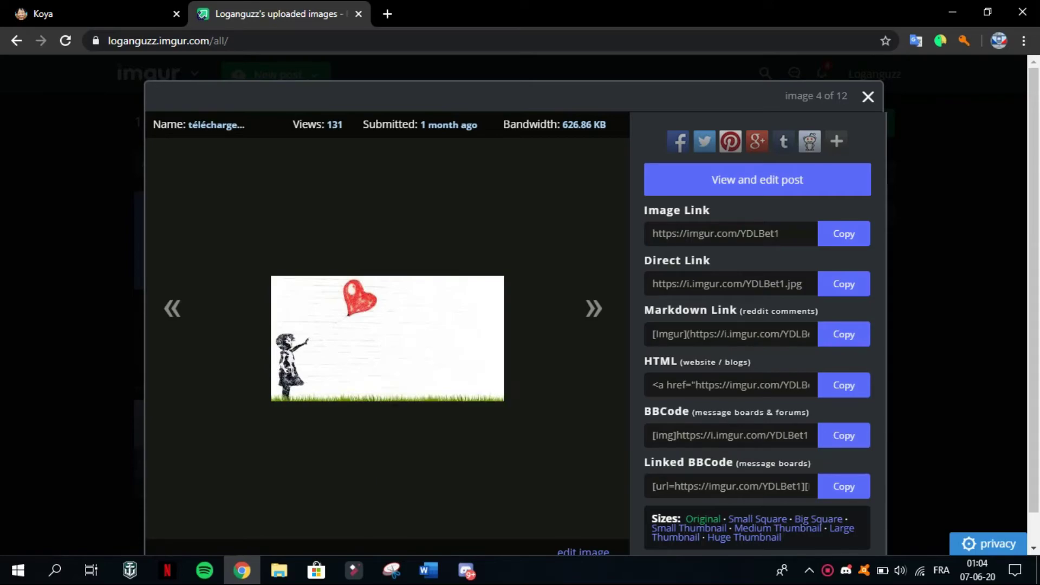
{"action": "key", "text": "ctrl+shift+Tab"}
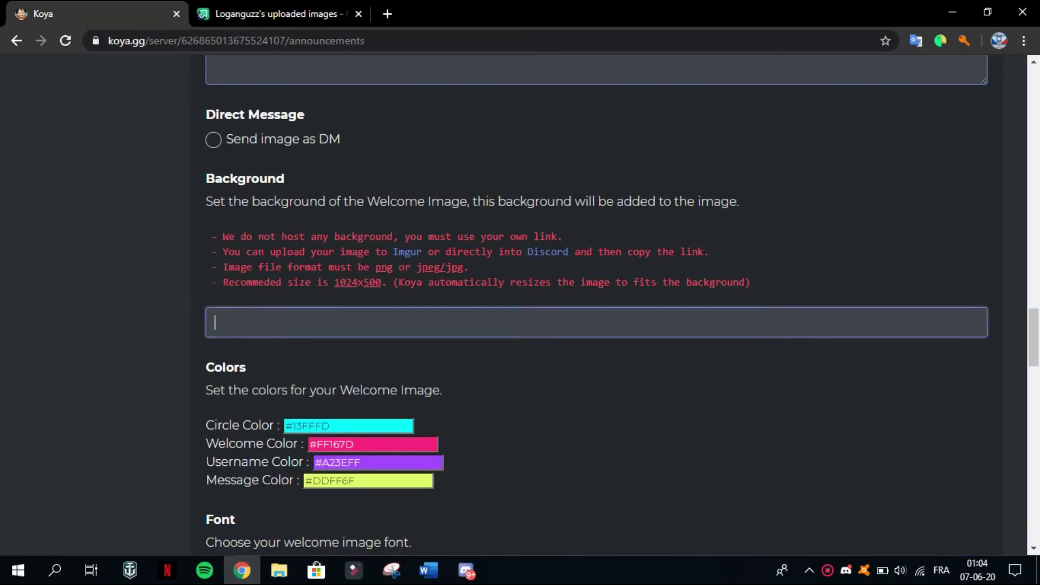
{"action": "type", "text": "https://i.imgur.com/YDLBet1.jpg"}
{"action": "key", "text": "ctrl+a"}
{"action": "key", "text": "End"}
{"action": "key", "text": "ctrl+a"}
{"action": "key", "text": "End"}
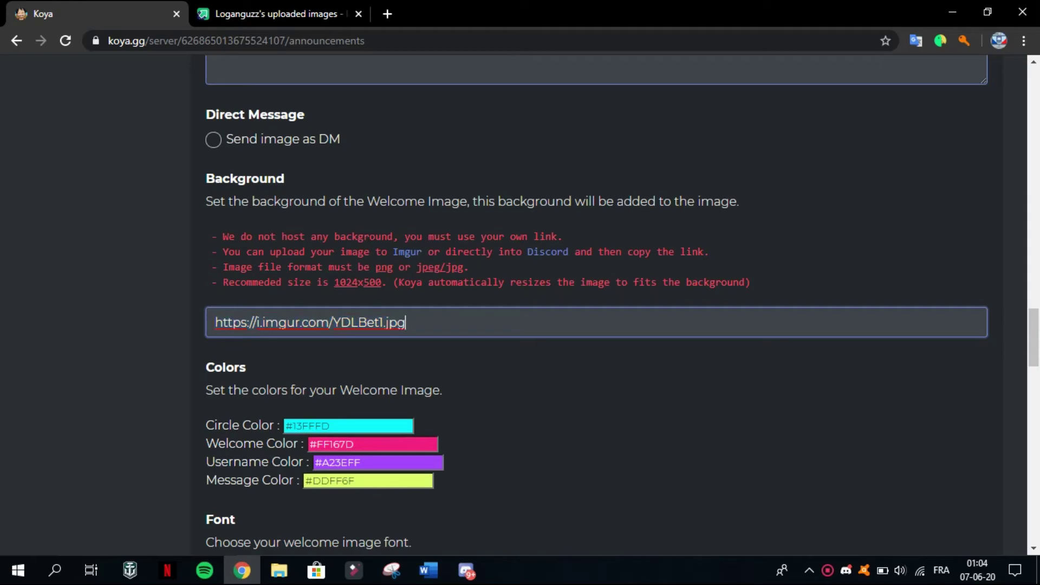
{"action": "scroll", "coordinate": [595, 303], "scroll_direction": "down", "scroll_amount": 4}
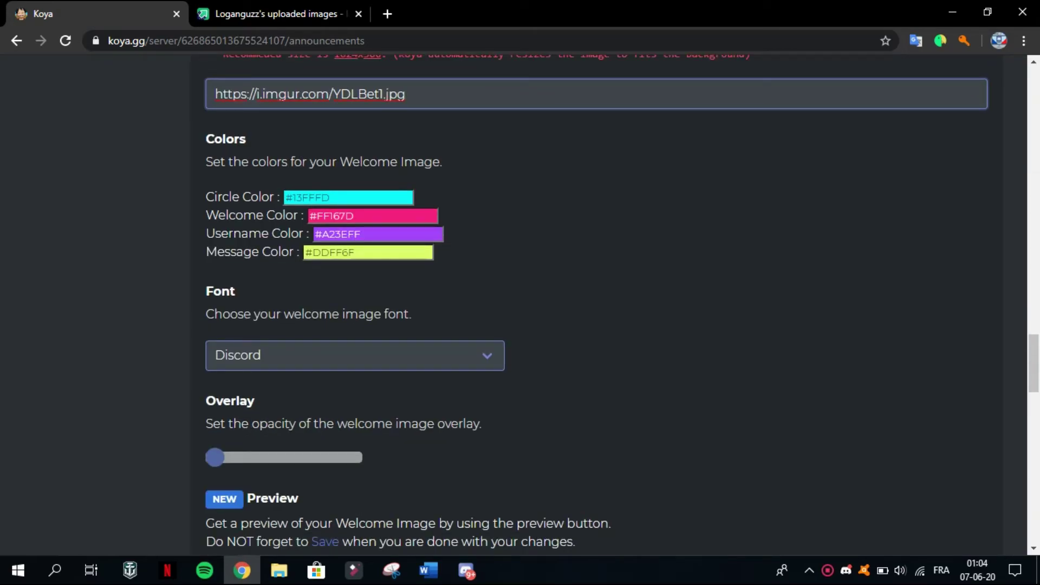
- Review the welcome image's message, direct message, background, color, font and overlay settings
{"action": "left_click", "coordinate": [314, 198]}
{"action": "key", "text": "Escape"}
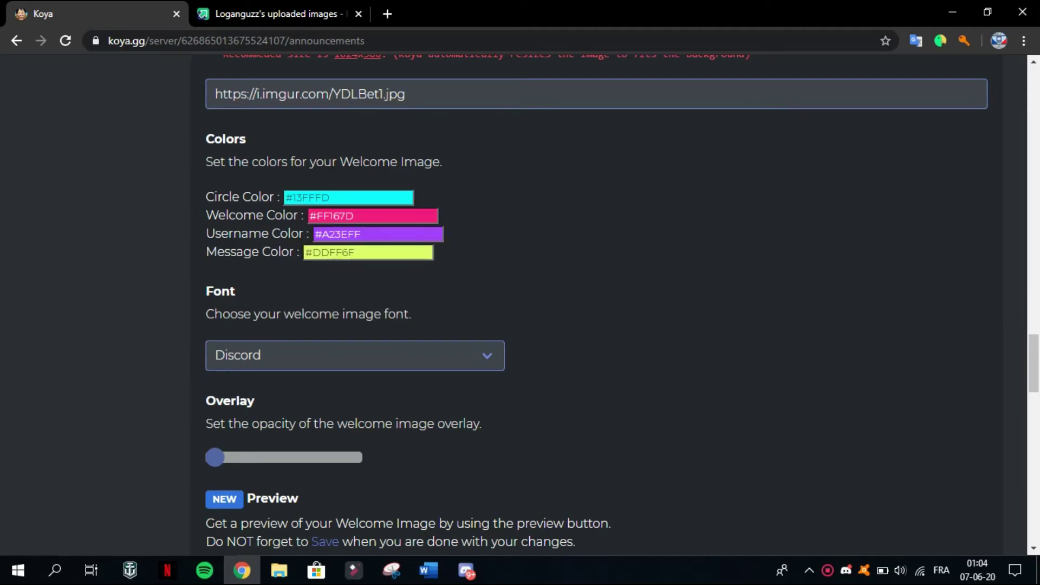
{"action": "scroll", "coordinate": [596, 303], "scroll_direction": "up", "scroll_amount": 11}
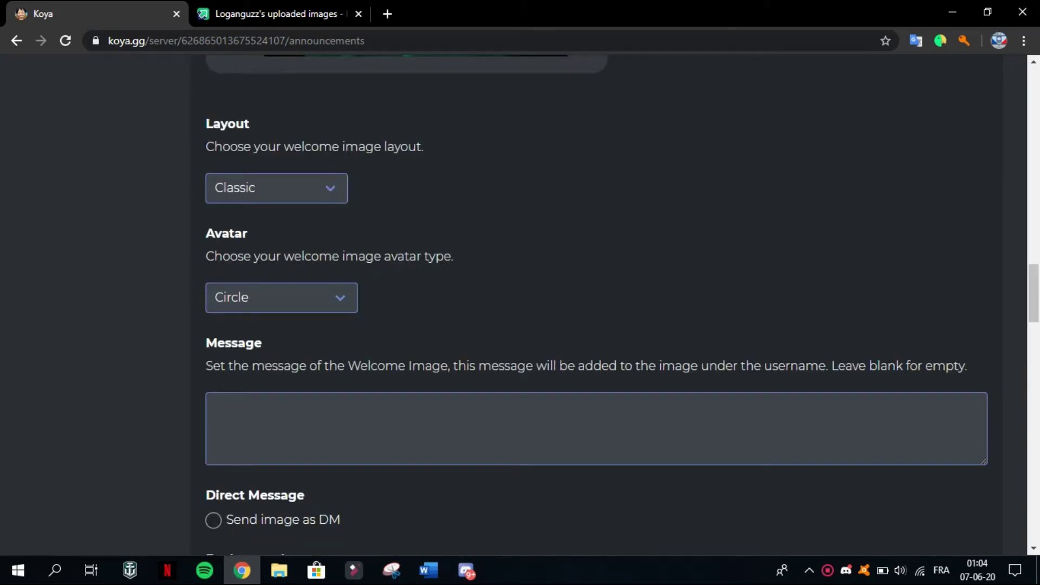
{"action": "left_click_drag", "start_coordinate": [265, 365], "coordinate": [476, 366]}
{"action": "scroll", "coordinate": [475, 352], "scroll_direction": "down", "scroll_amount": 7}
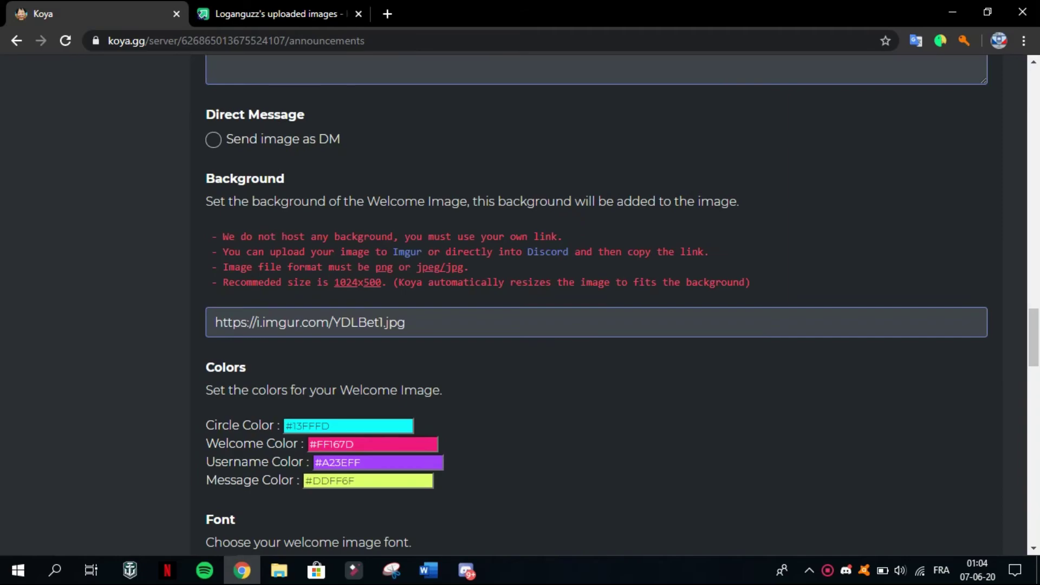
{"action": "scroll", "coordinate": [595, 304], "scroll_direction": "up", "scroll_amount": 5}
{"action": "scroll", "coordinate": [596, 303], "scroll_direction": "down", "scroll_amount": 4}
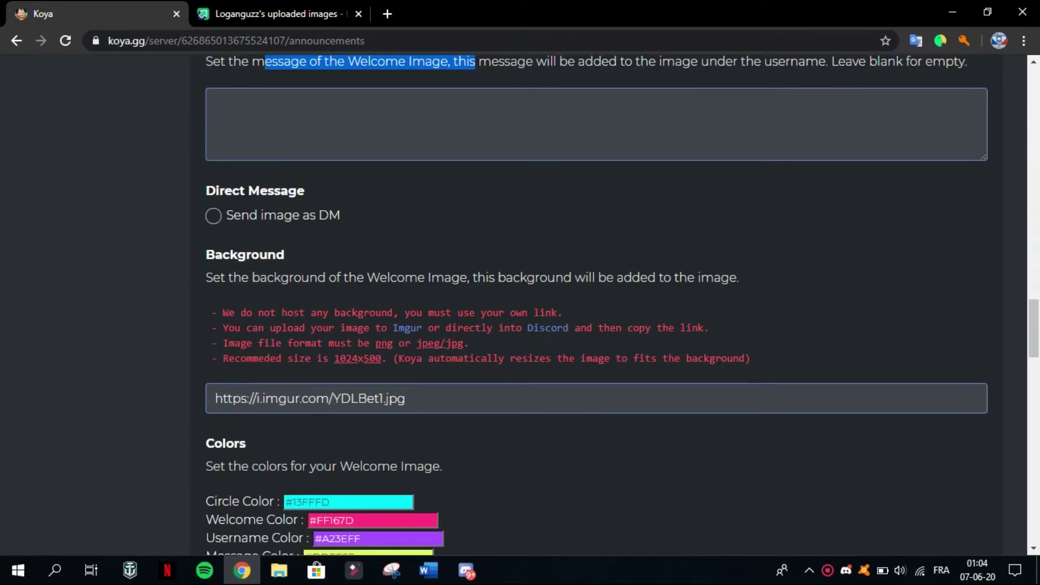
{"action": "scroll", "coordinate": [595, 303], "scroll_direction": "down", "scroll_amount": 7}
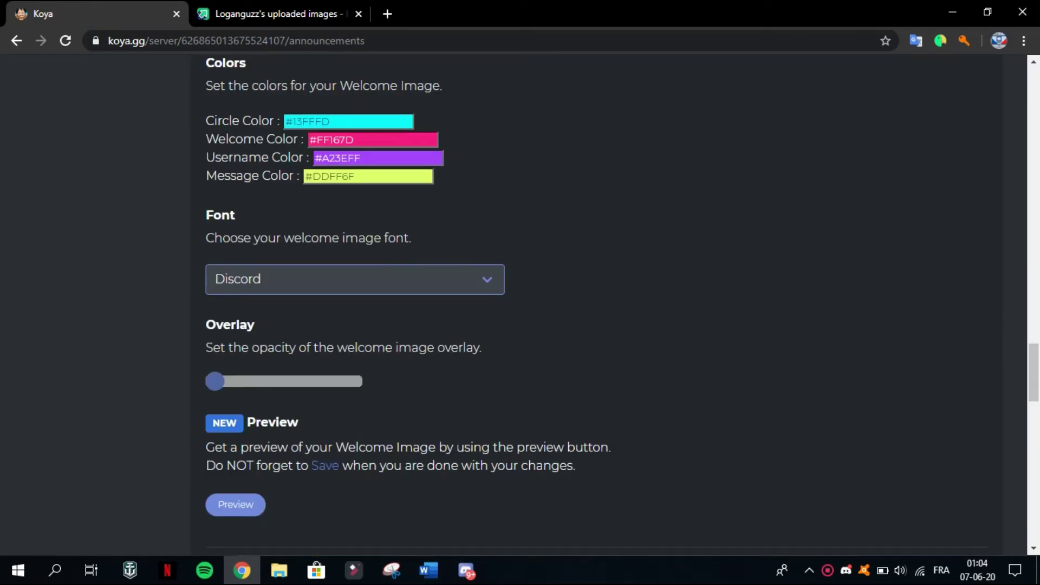
{"action": "scroll", "coordinate": [595, 303], "scroll_direction": "up", "scroll_amount": 5}
{"action": "scroll", "coordinate": [596, 303], "scroll_direction": "down", "scroll_amount": 4}
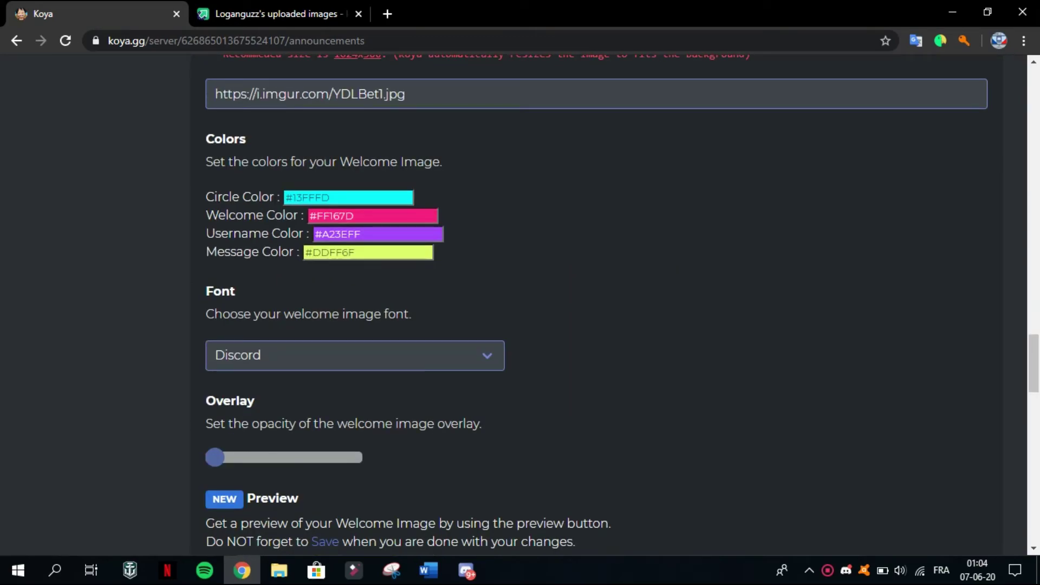
- Generate a preview of the welcome image and examine its background, avatar and text
{"action": "scroll", "coordinate": [596, 303], "scroll_direction": "down", "scroll_amount": 3}
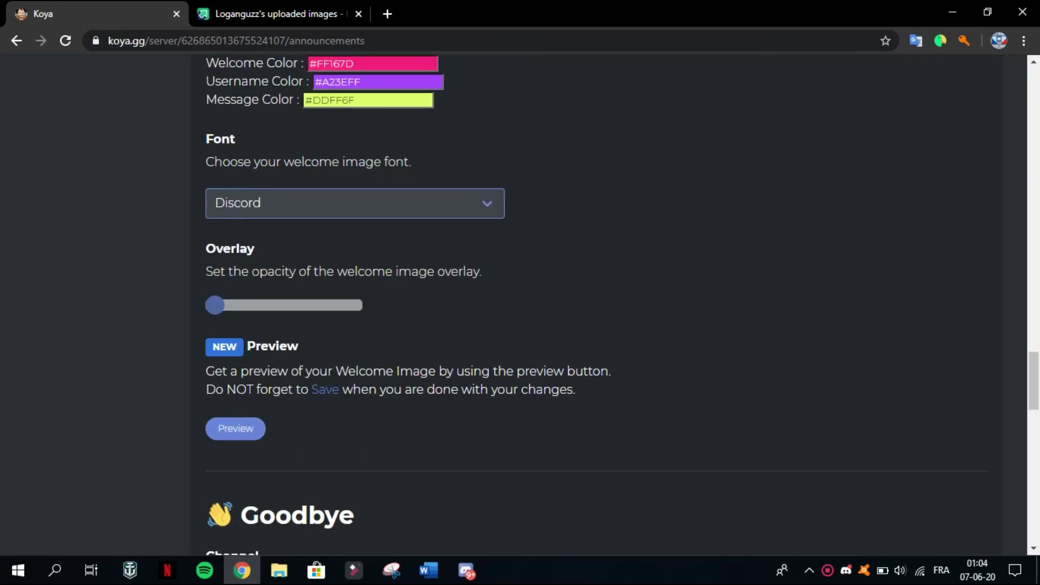
{"action": "left_click", "coordinate": [235, 428]}
{"action": "scroll", "coordinate": [595, 303], "scroll_direction": "down", "scroll_amount": 5}
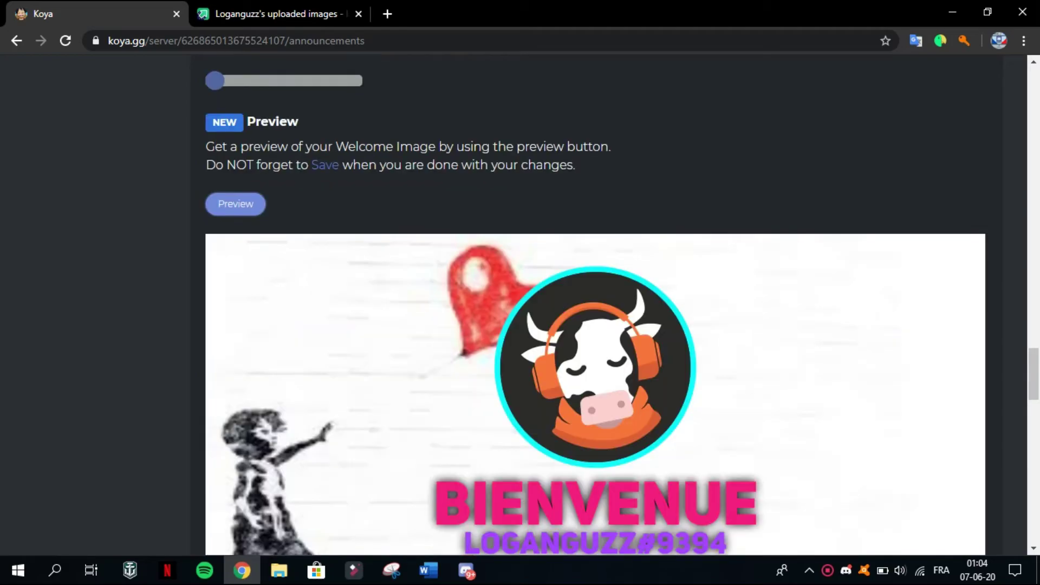
{"action": "scroll", "coordinate": [596, 303], "scroll_direction": "down", "scroll_amount": 4}
{"action": "scroll", "coordinate": [595, 303], "scroll_direction": "up", "scroll_amount": 6}
{"action": "scroll", "coordinate": [595, 303], "scroll_direction": "down", "scroll_amount": 6}
- Review the Goodbye and Ban announcement settings, including their channel choices, and the list of available tags
{"action": "scroll", "coordinate": [595, 304], "scroll_direction": "down", "scroll_amount": 5}
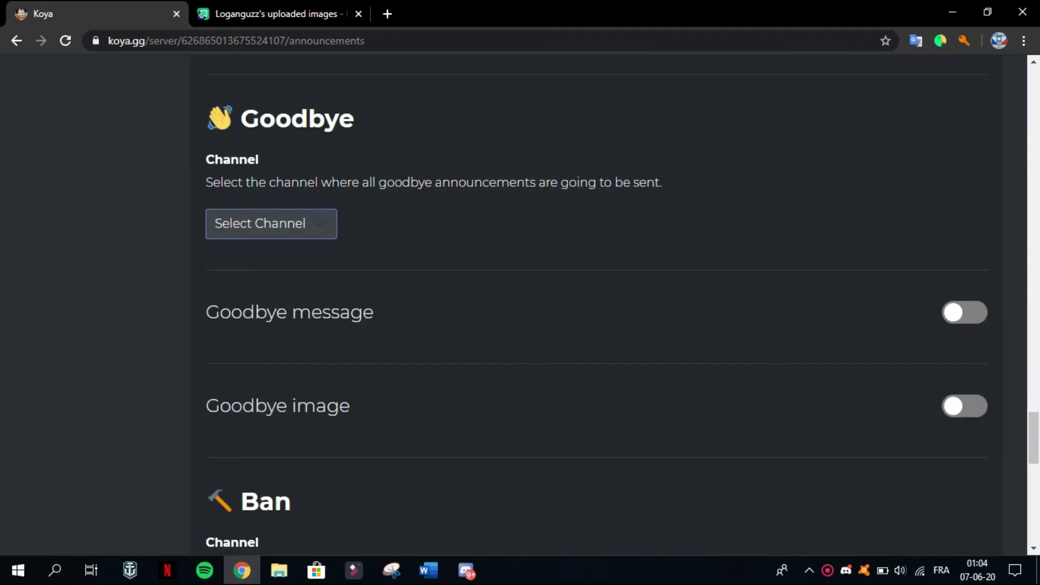
{"action": "left_click_drag", "start_coordinate": [240, 117], "coordinate": [632, 183]}
{"action": "left_click", "coordinate": [318, 223]}
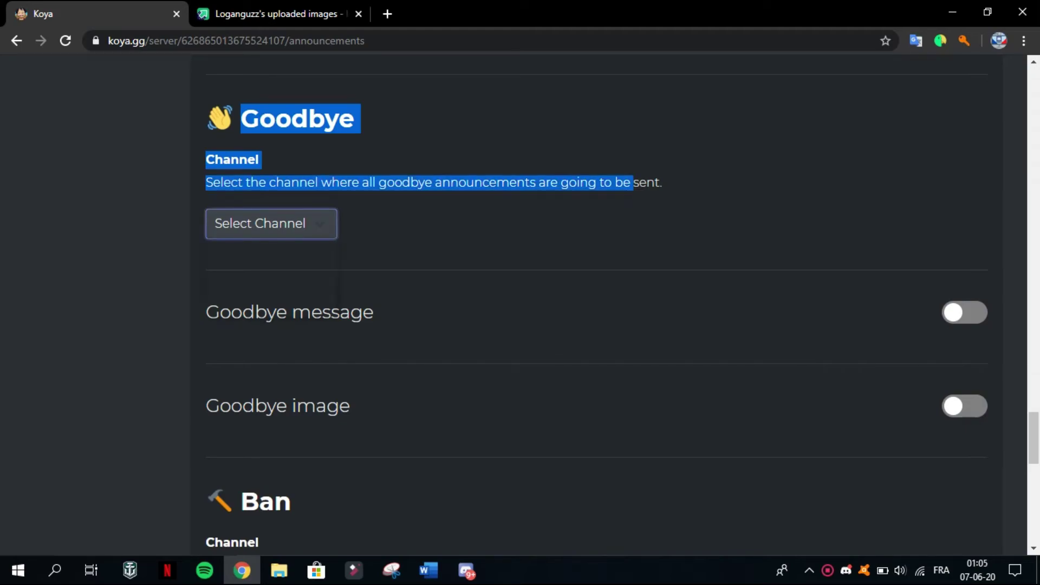
{"action": "key", "text": "Escape"}
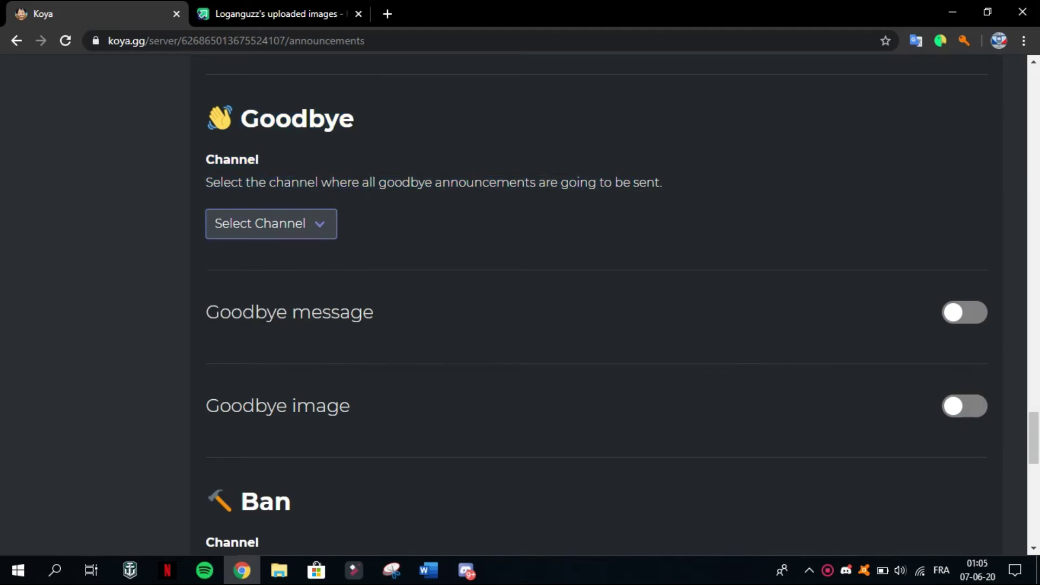
{"action": "scroll", "coordinate": [622, 301], "scroll_direction": "down", "scroll_amount": 7}
{"action": "left_click_drag", "start_coordinate": [206, 159], "coordinate": [305, 226]}
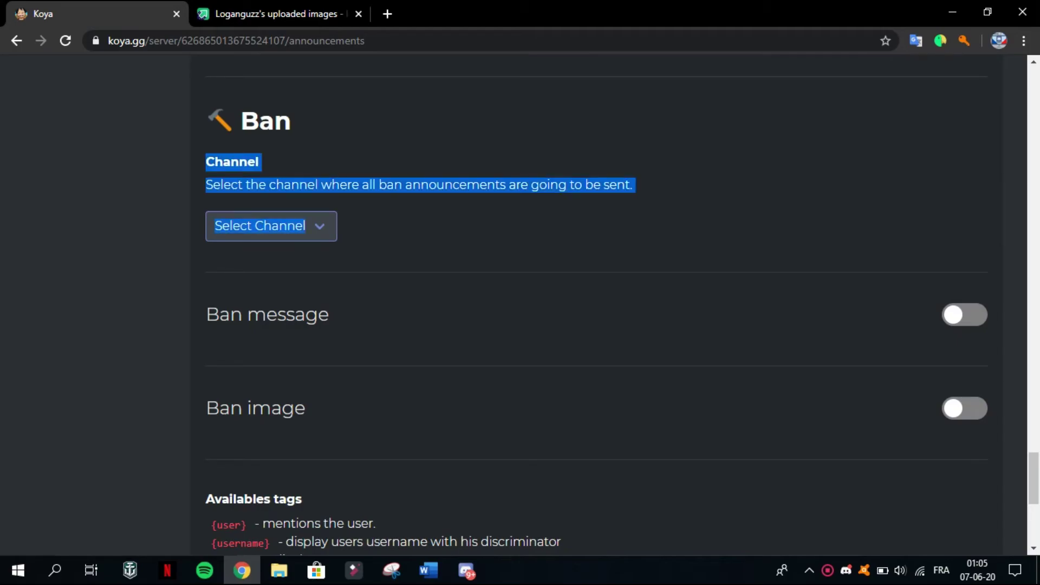
{"action": "scroll", "coordinate": [596, 303], "scroll_direction": "down", "scroll_amount": 7}
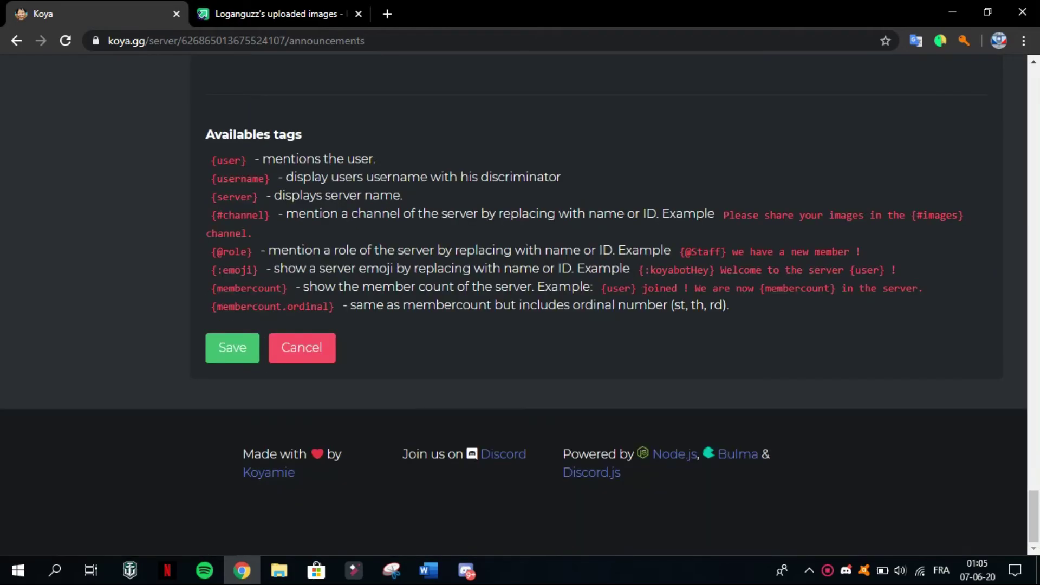
- Recheck the global announcement channel, welcome channel, welcome message and welcome image settings
{"action": "scroll", "coordinate": [596, 303], "scroll_direction": "up", "scroll_amount": 15}
{"action": "scroll", "coordinate": [596, 303], "scroll_direction": "up", "scroll_amount": 15}
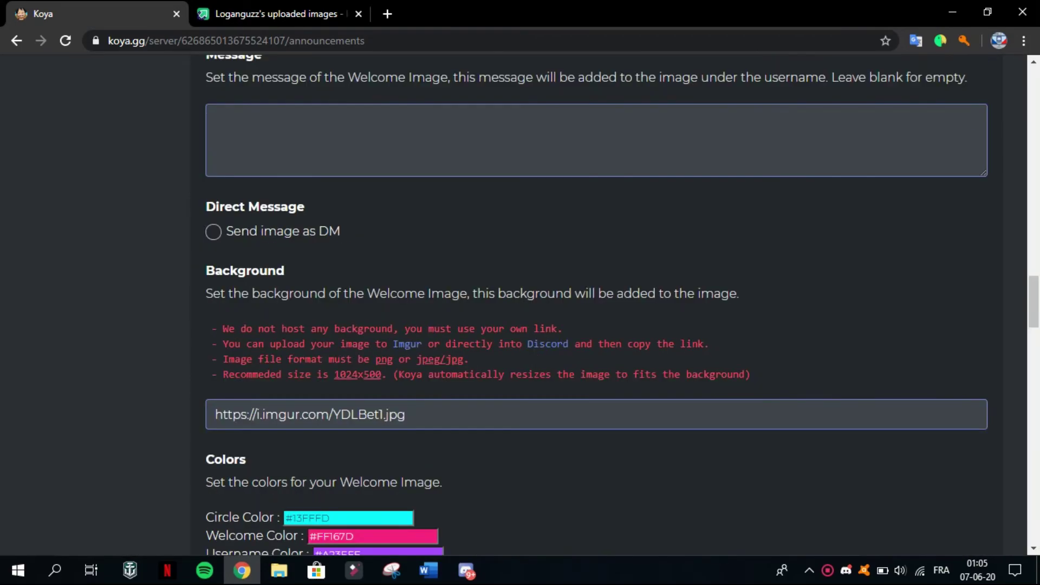
{"action": "scroll", "coordinate": [595, 303], "scroll_direction": "up", "scroll_amount": 18}
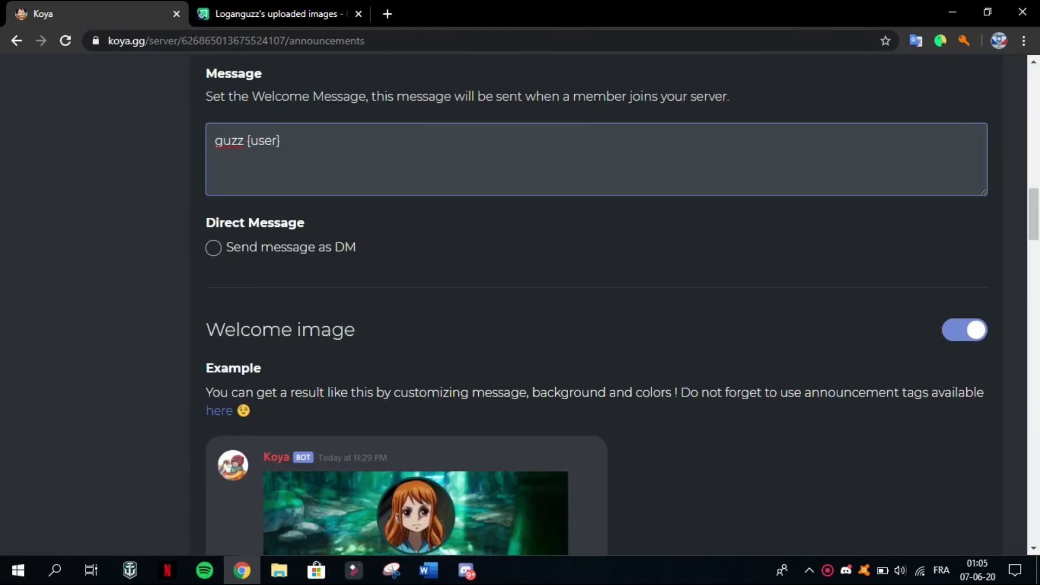
{"action": "scroll", "coordinate": [595, 304], "scroll_direction": "up", "scroll_amount": 5}
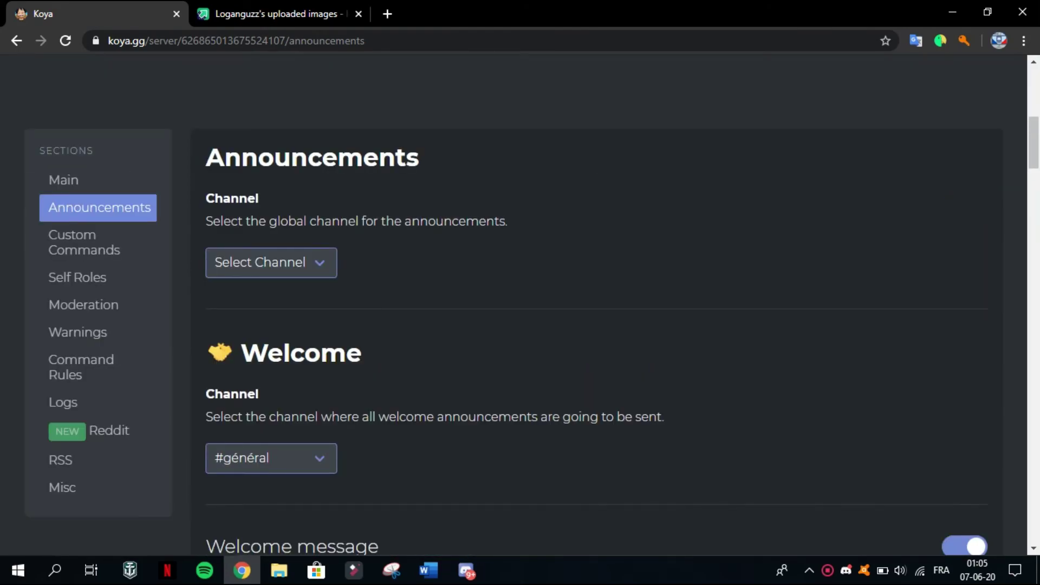
{"action": "scroll", "coordinate": [596, 303], "scroll_direction": "up", "scroll_amount": 3}
{"action": "scroll", "coordinate": [596, 303], "scroll_direction": "down", "scroll_amount": 10}
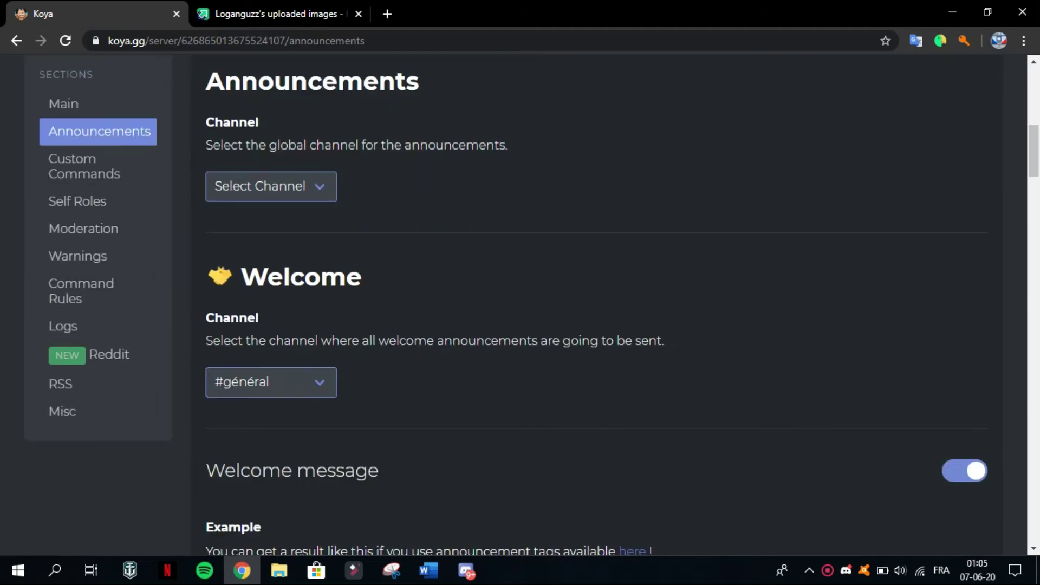
{"action": "scroll", "coordinate": [595, 304], "scroll_direction": "down", "scroll_amount": 4}
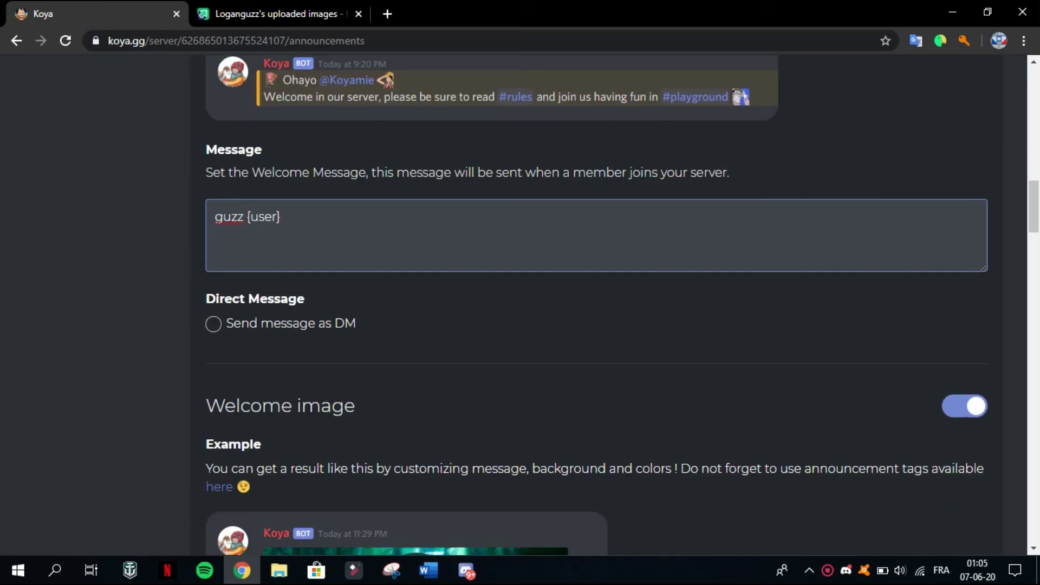
{"action": "scroll", "coordinate": [596, 304], "scroll_direction": "down", "scroll_amount": 11}
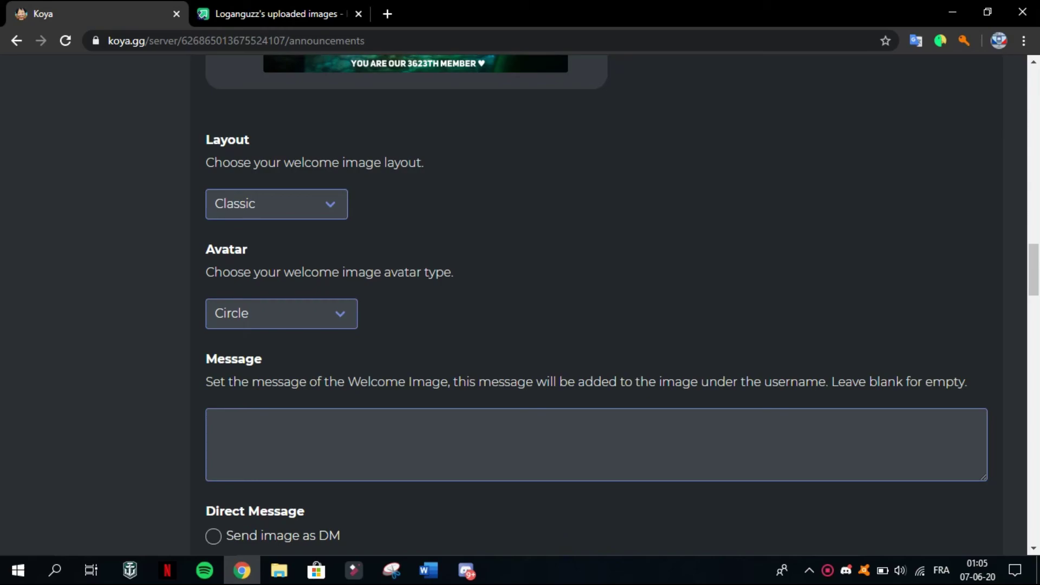
{"action": "scroll", "coordinate": [520, 303], "scroll_direction": "up", "scroll_amount": 20}
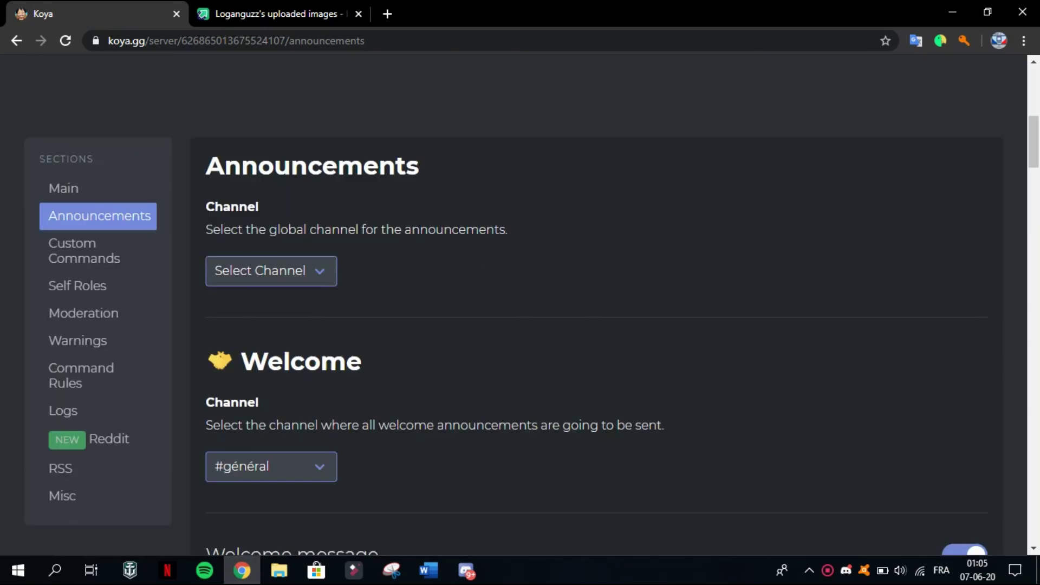
{"action": "scroll", "coordinate": [520, 303], "scroll_direction": "down", "scroll_amount": 7}
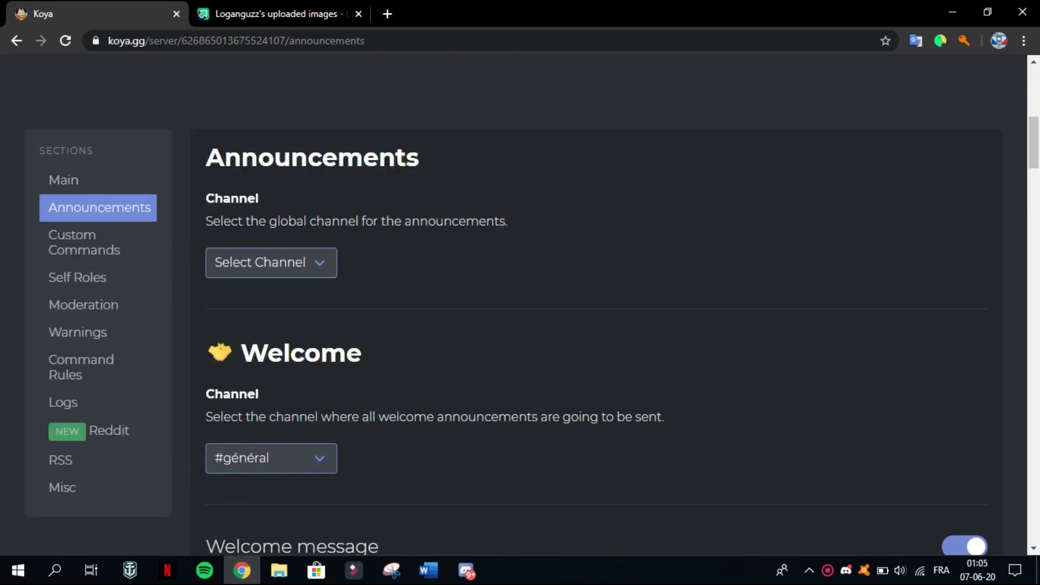